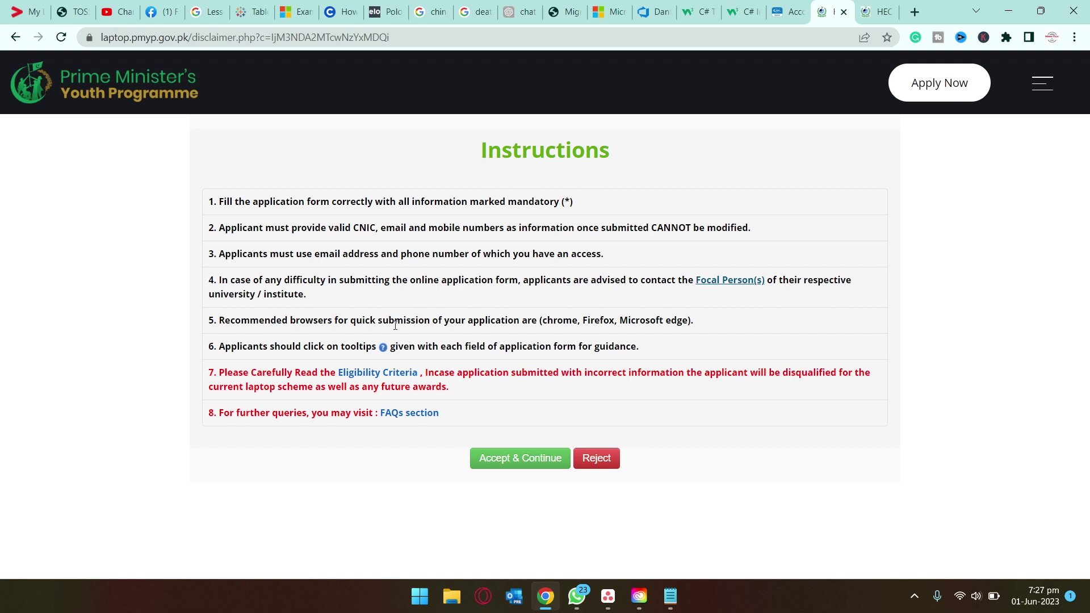
Open the focal person search page in a new browser tab and set the city to Islamabad.
right_click(738, 286)
left_click(771, 296)
left_click(479, 208)
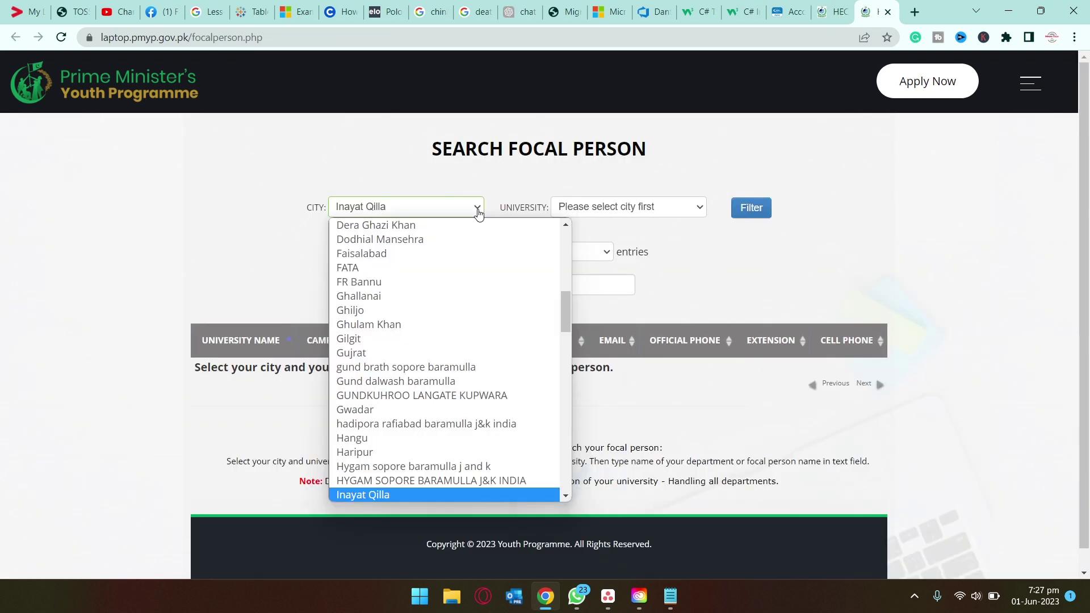
key("Down")
key("Return")
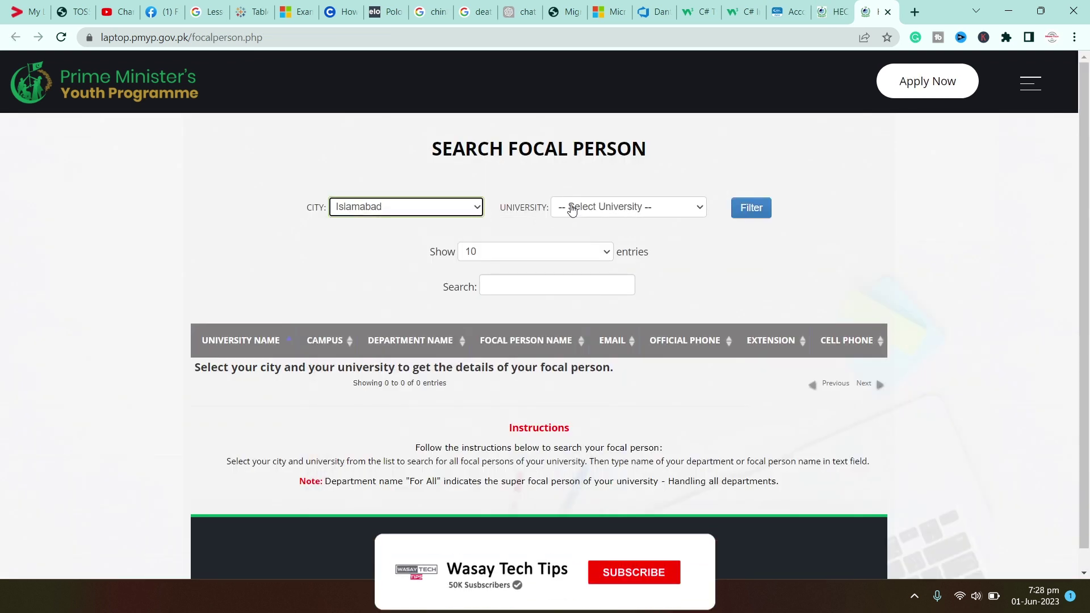
Filter the focal persons for COMSATS University Islamabad, showing 25 entries.
left_click(572, 210)
left_click(585, 254)
left_click(585, 254)
left_click(585, 282)
left_click(762, 206)
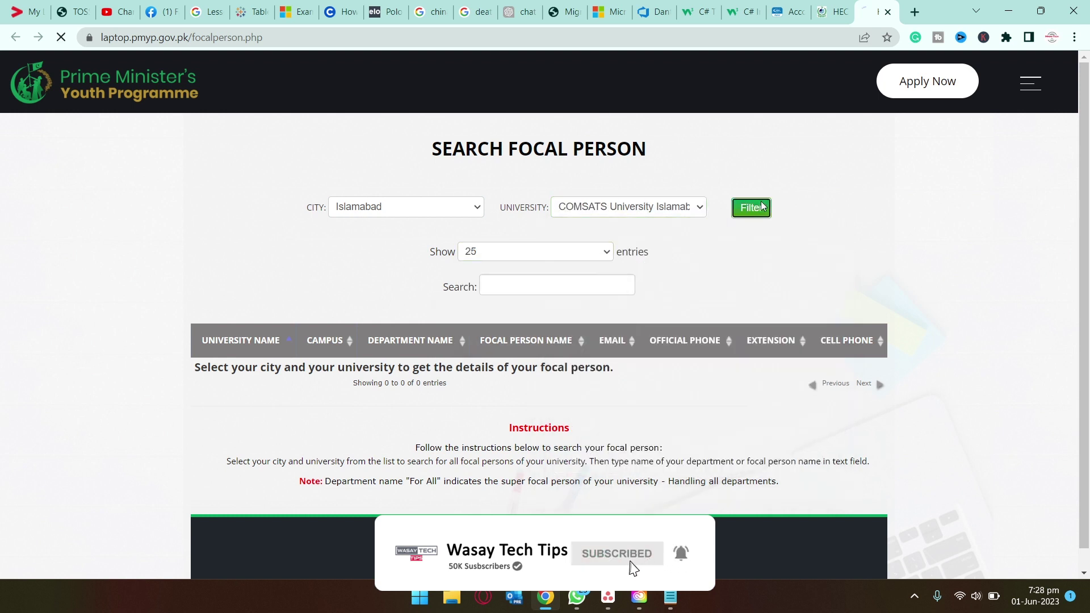
Examine the focal person table, including the Wah campus entry's name, e-mail and phone details.
scroll(267, 345, "down", 5)
left_click_drag(266, 345, 693, 370)
left_click(630, 354)
left_click_drag(612, 342, 661, 382)
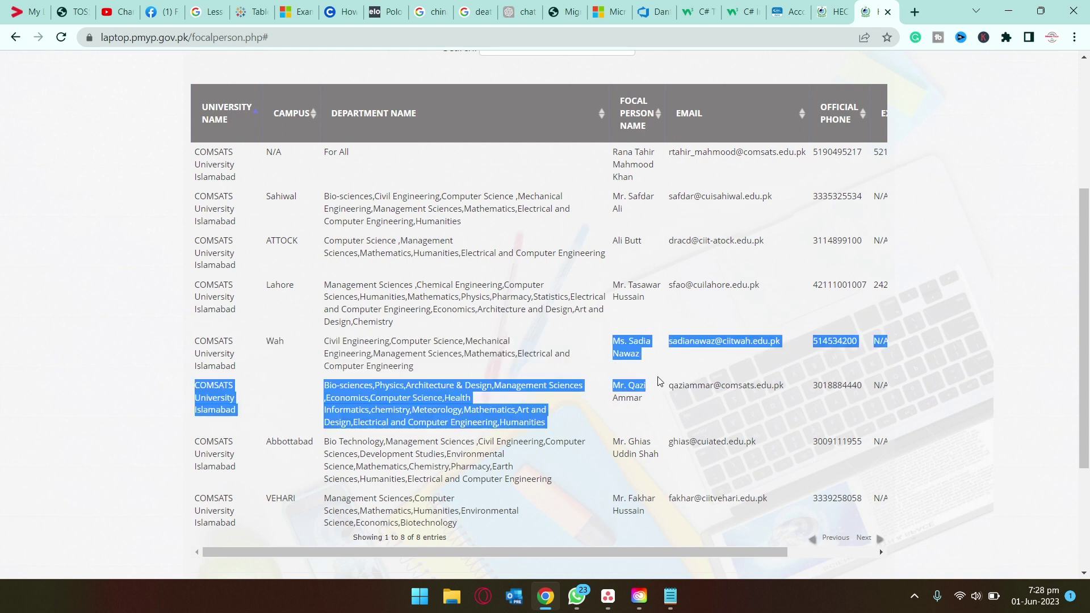
left_click(694, 345)
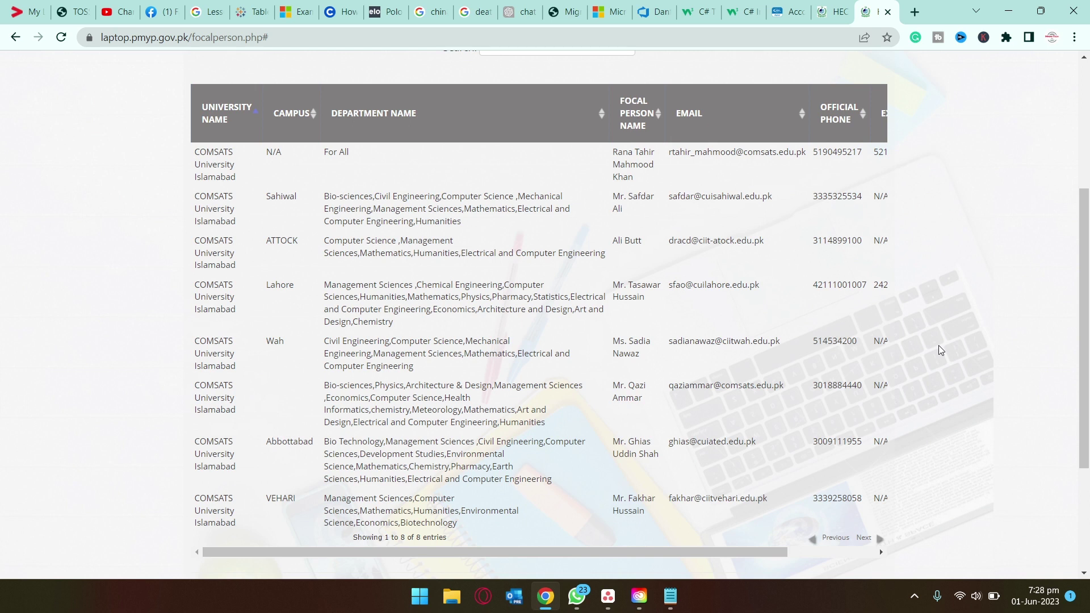
Return to the application instructions page and accept the instructions to continue to the student registration form.
key("ctrl+shift+Tab")
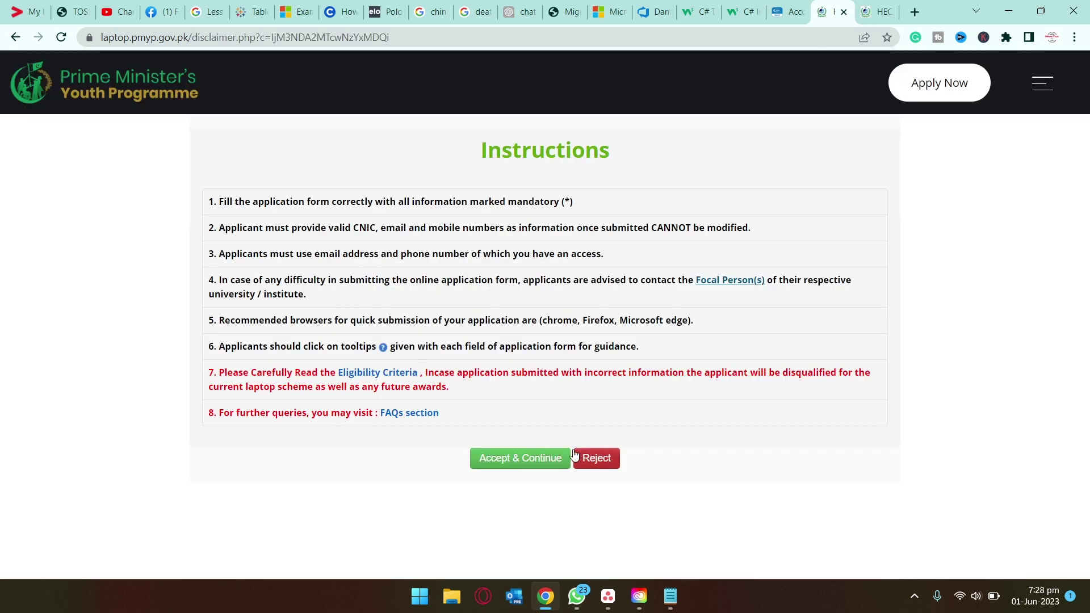
left_click(528, 462)
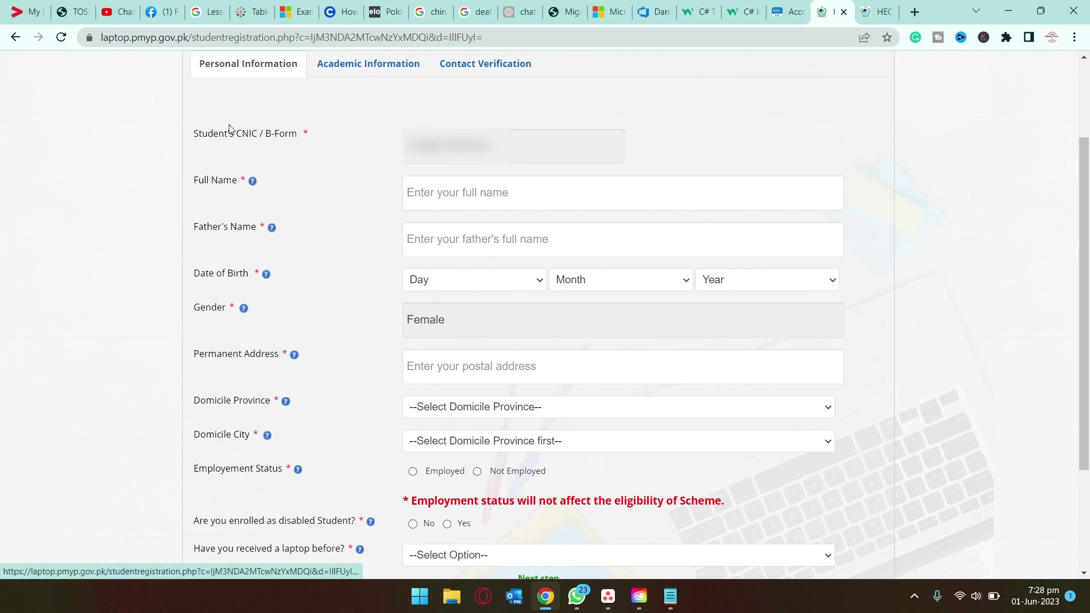
Look through the personal information fields from full name and father's name to permanent address and domicile province.
left_click(460, 194)
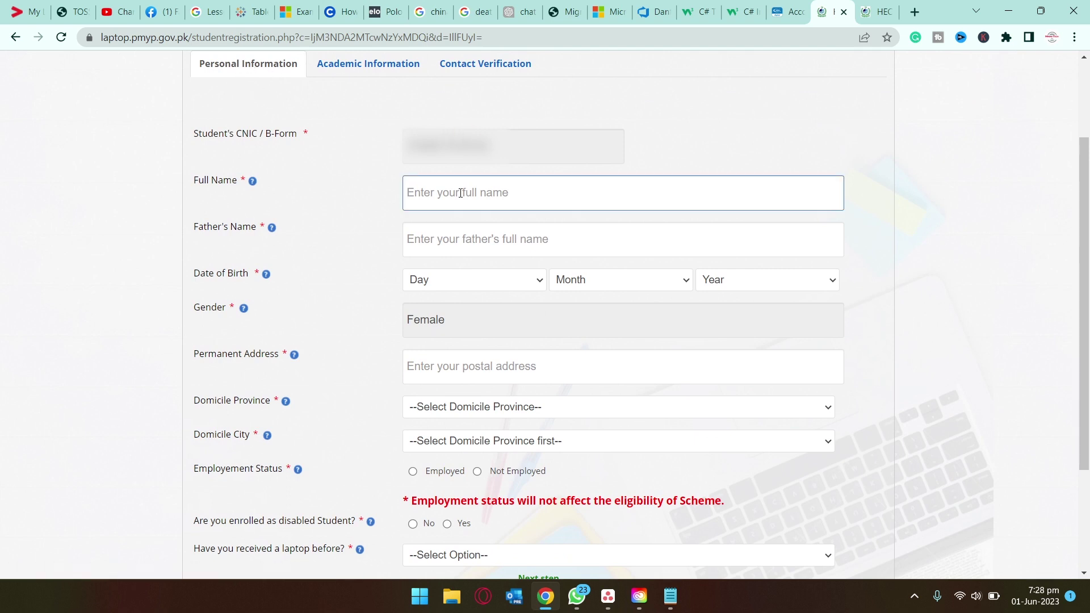
left_click(474, 243)
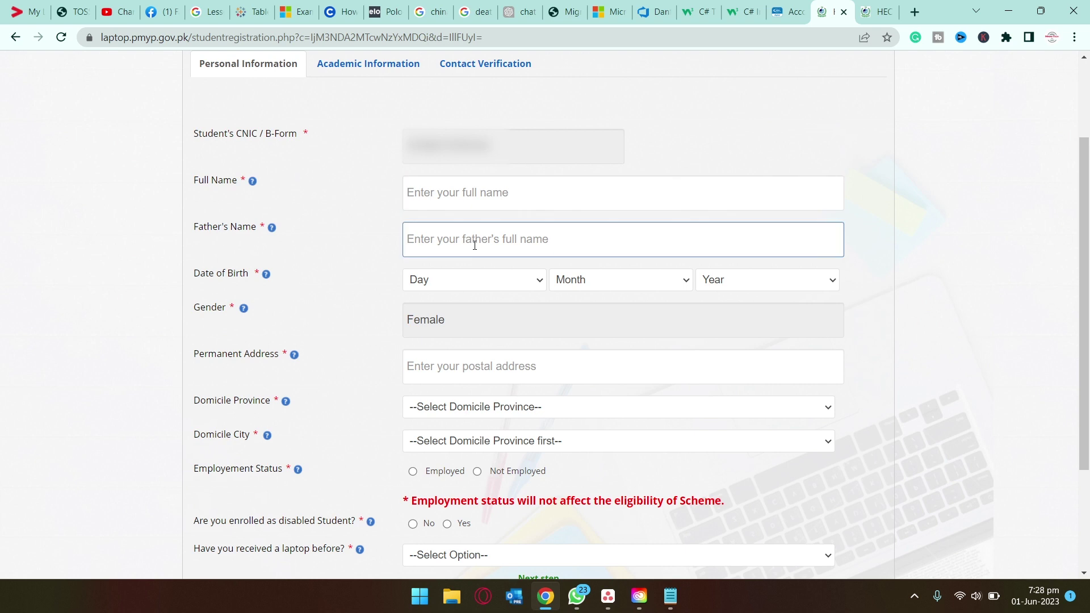
left_click(489, 265)
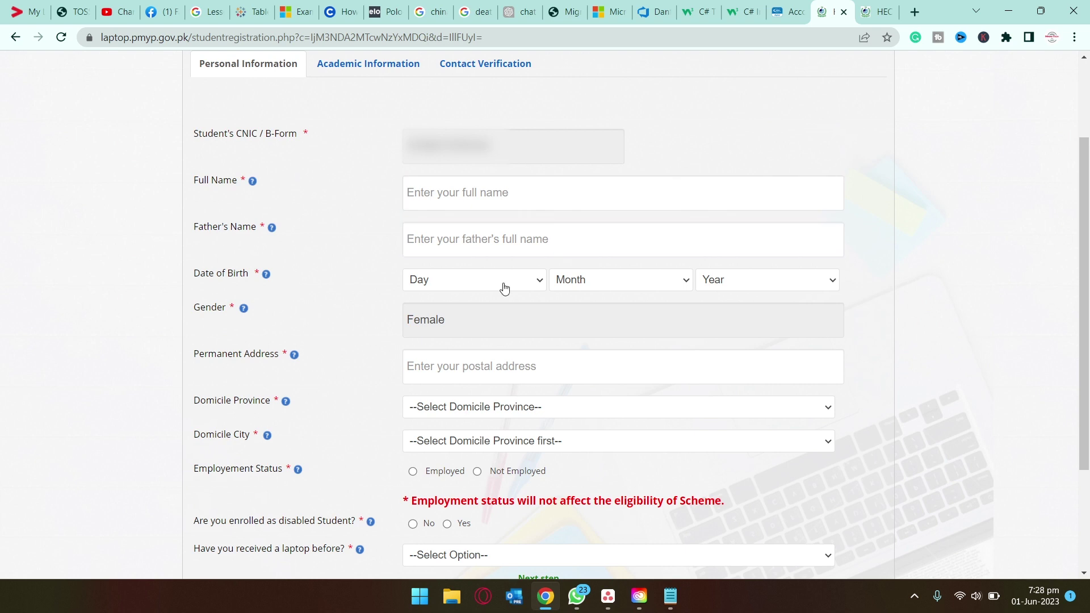
left_click(516, 324)
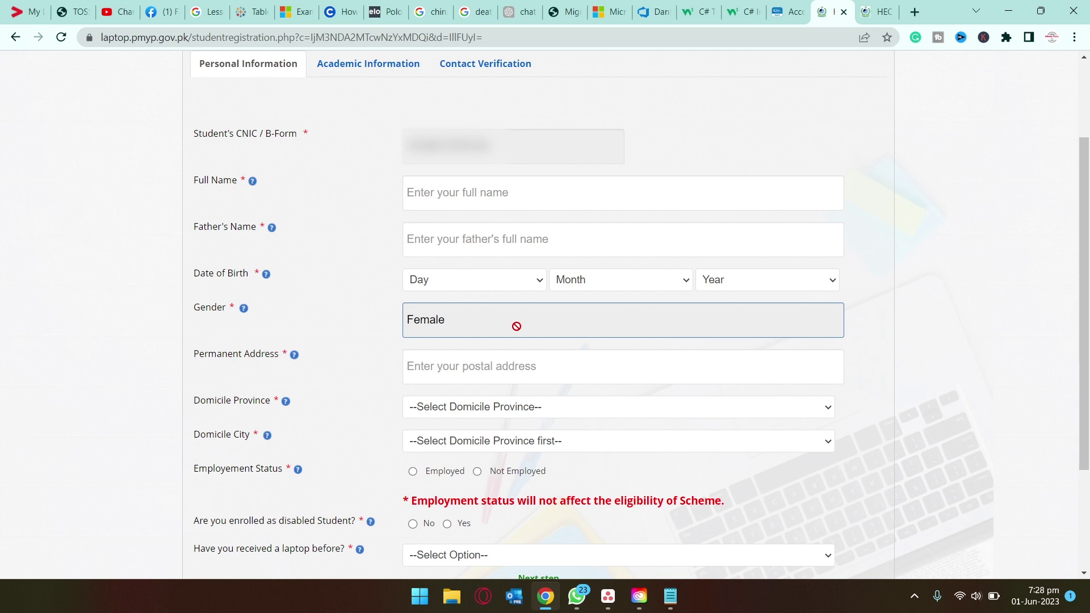
left_click(474, 377)
left_click(431, 396)
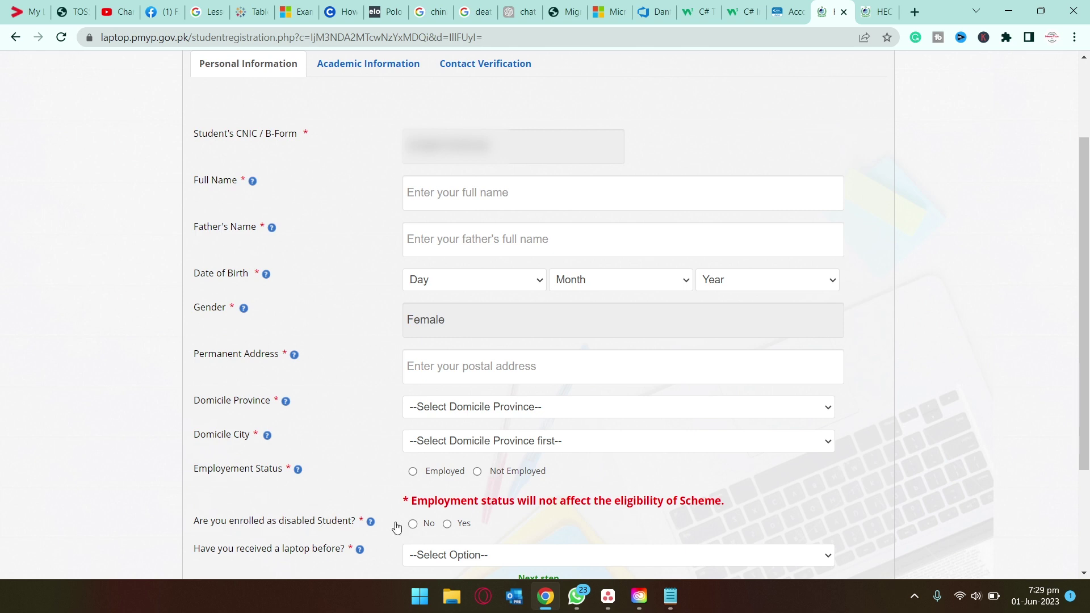
Check the guidance on disabled student enrollment and answer No to having received a laptop before.
mouse_move(370, 525)
left_click(417, 555)
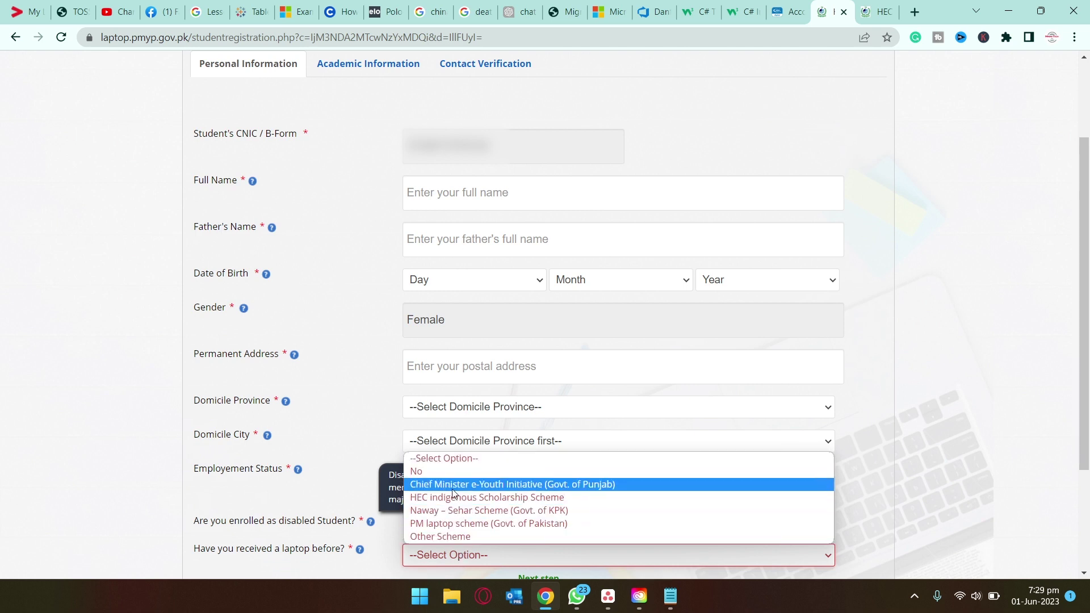
left_click(423, 472)
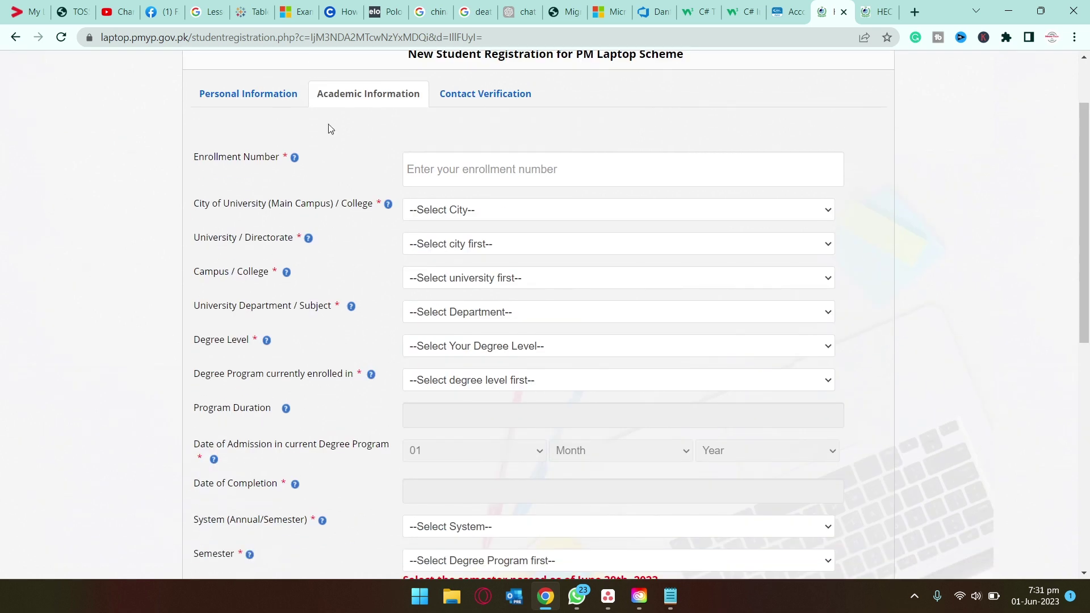
Read the guidance for the enrollment number and the city of the university's main campus in the academic information.
scroll(437, 130, "down", 1)
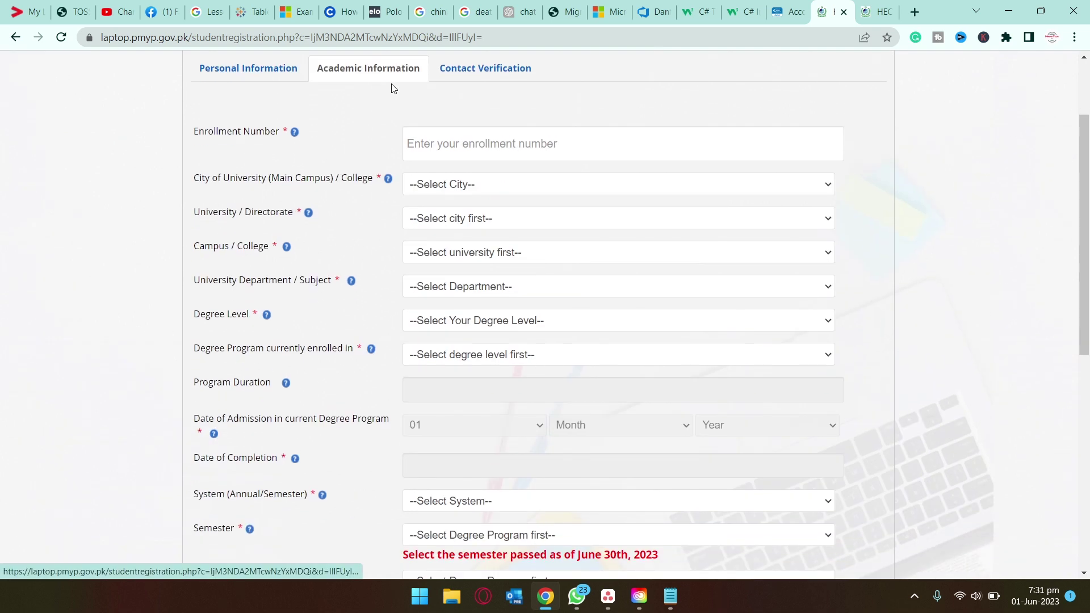
left_click(430, 143)
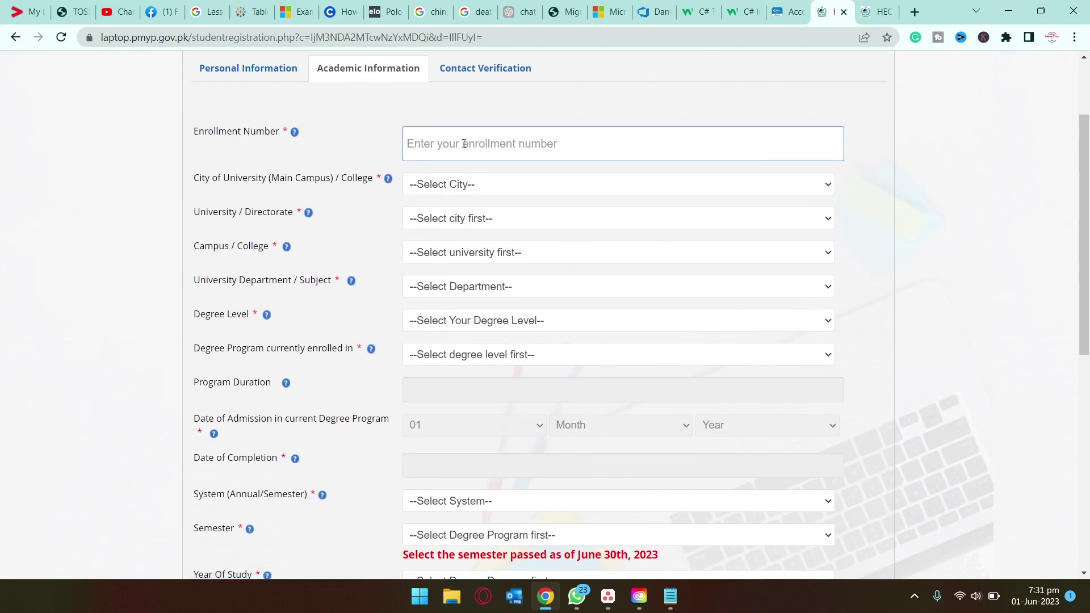
left_click(338, 137)
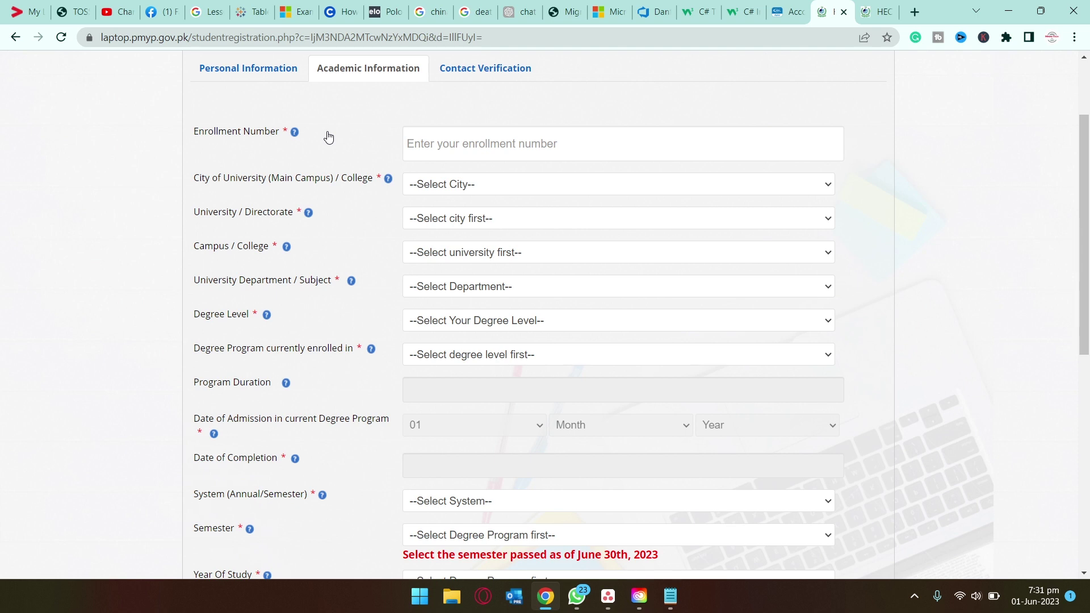
mouse_move(295, 134)
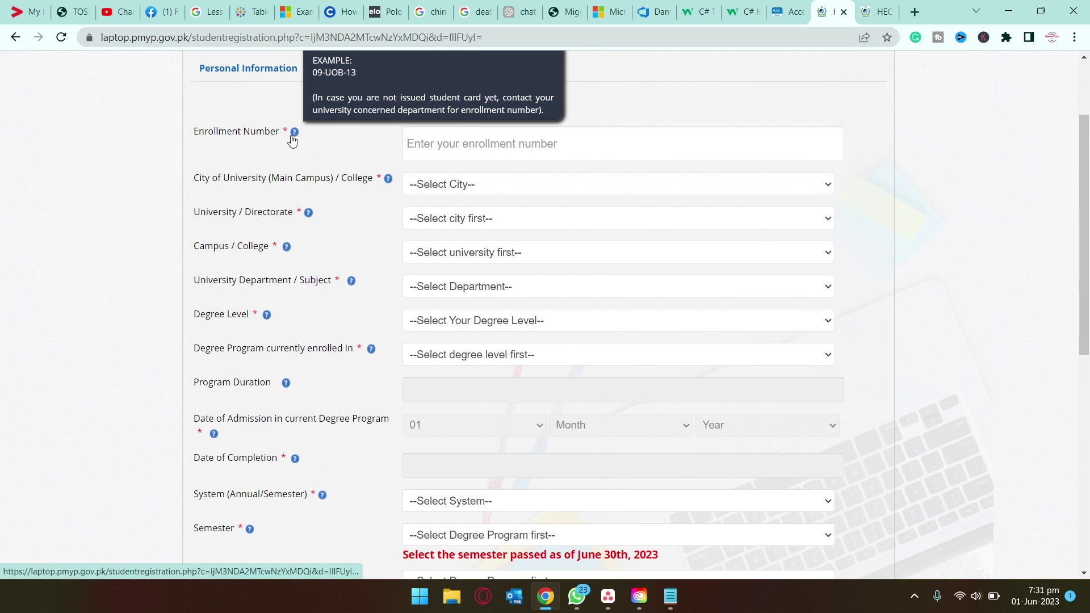
left_click(389, 181)
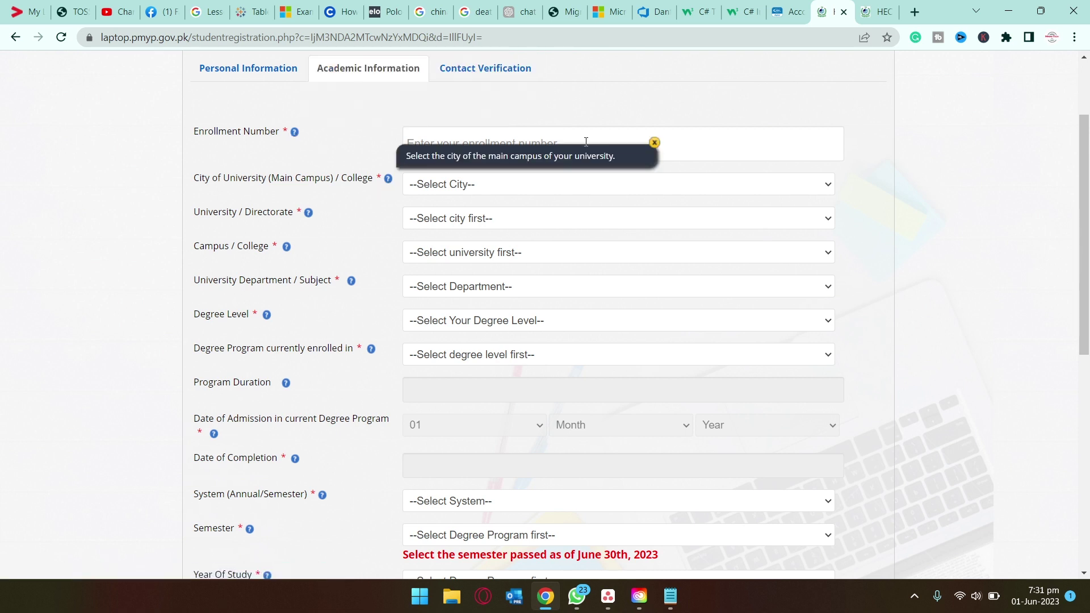
left_click(654, 142)
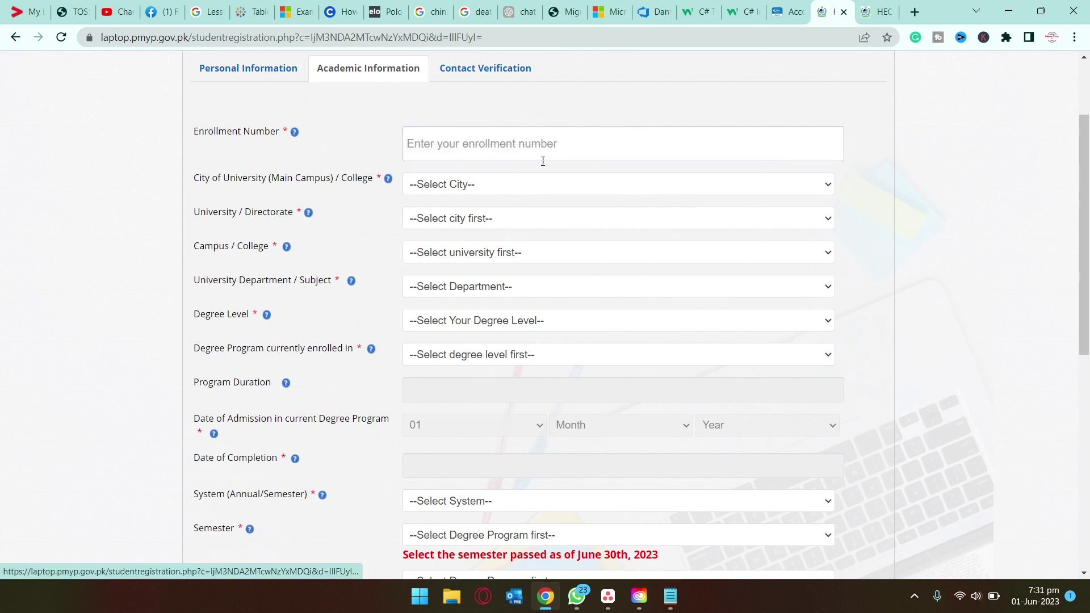
Set the city of the university's main campus to Islamabad.
left_click(505, 183)
key("i")
key("s")
key("Return")
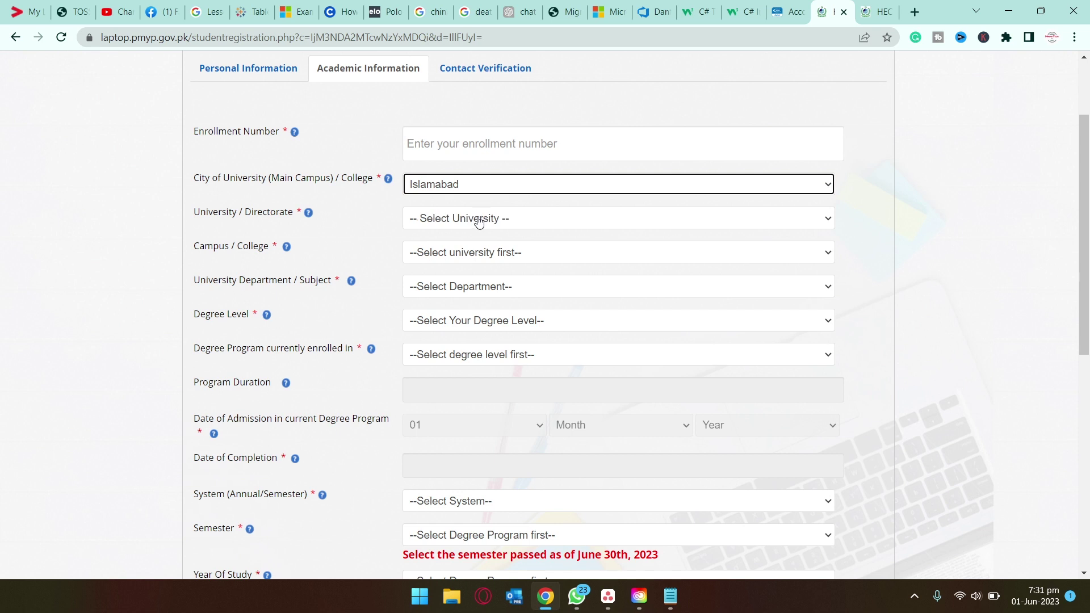
Choose COMSATS University Islamabad as the university and Wah as the campus.
left_click(479, 222)
key("c")
key("Return")
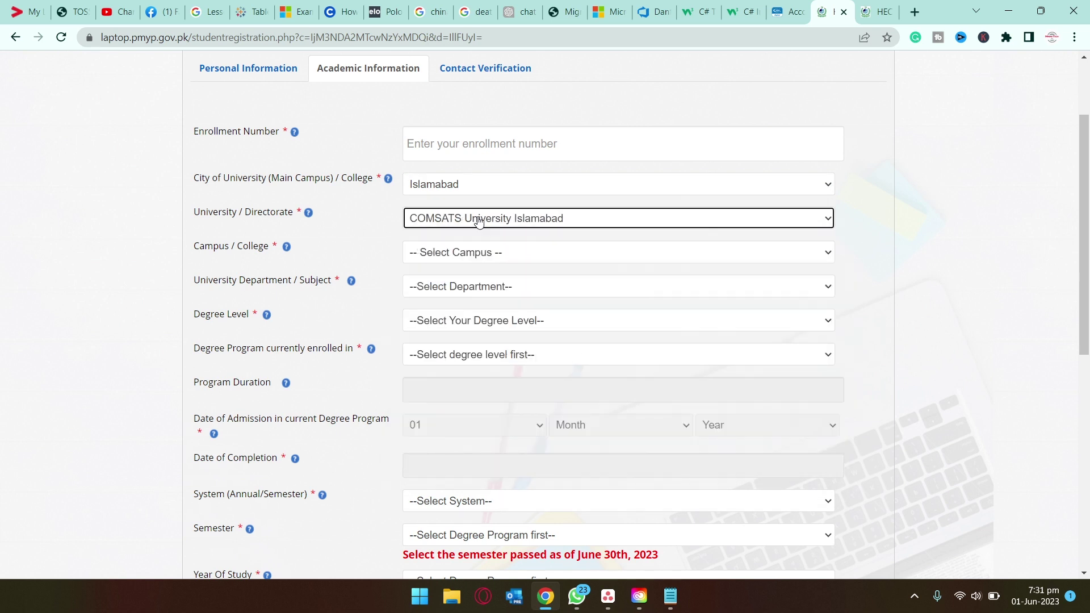
left_click(452, 254)
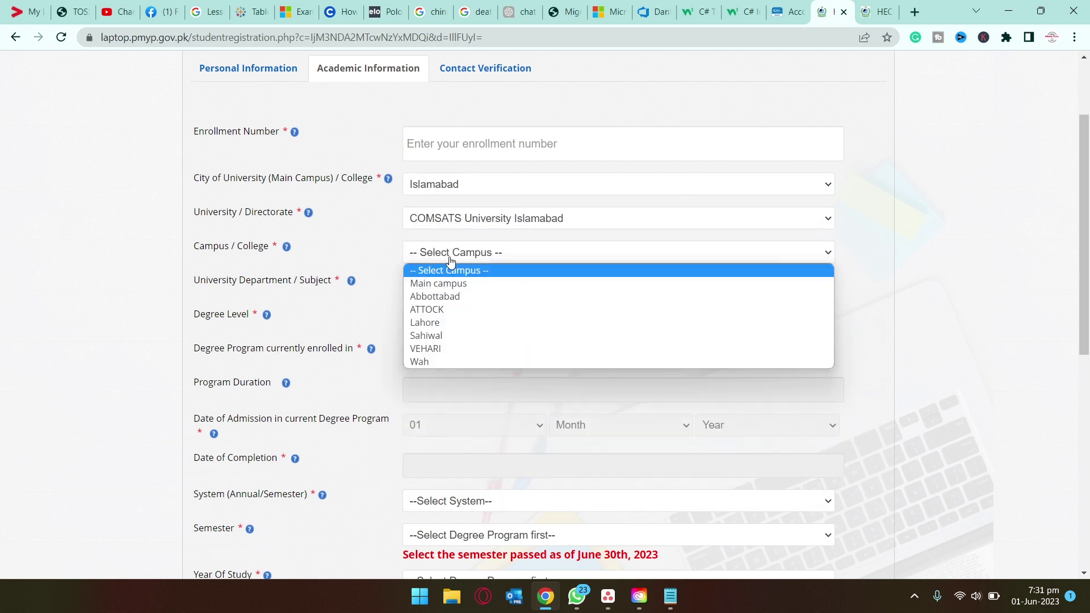
left_click(427, 363)
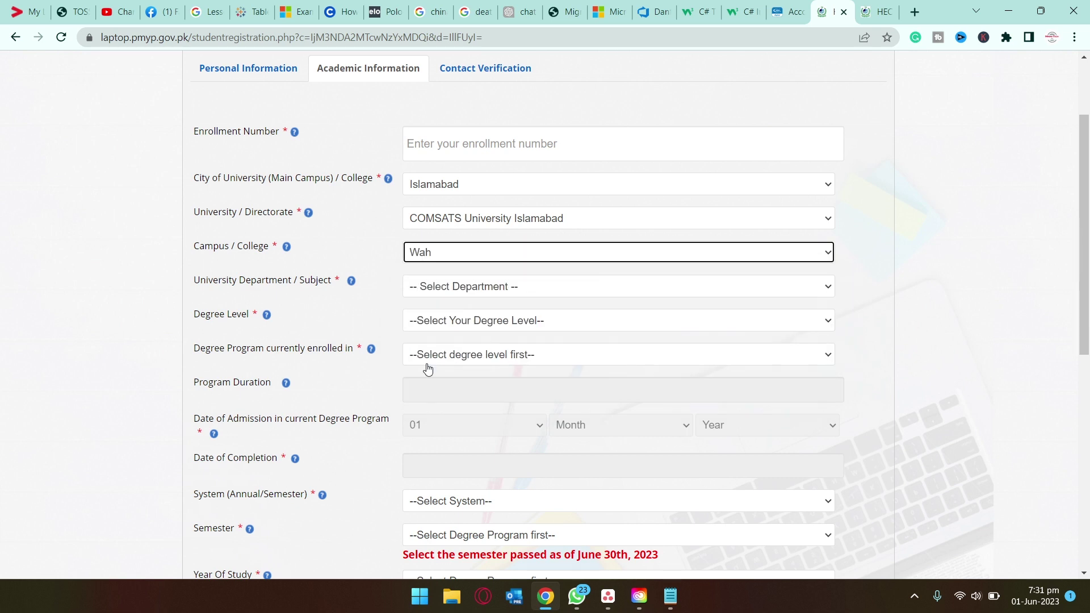
Review the available options for university department and degree level without choosing any.
left_click(479, 288)
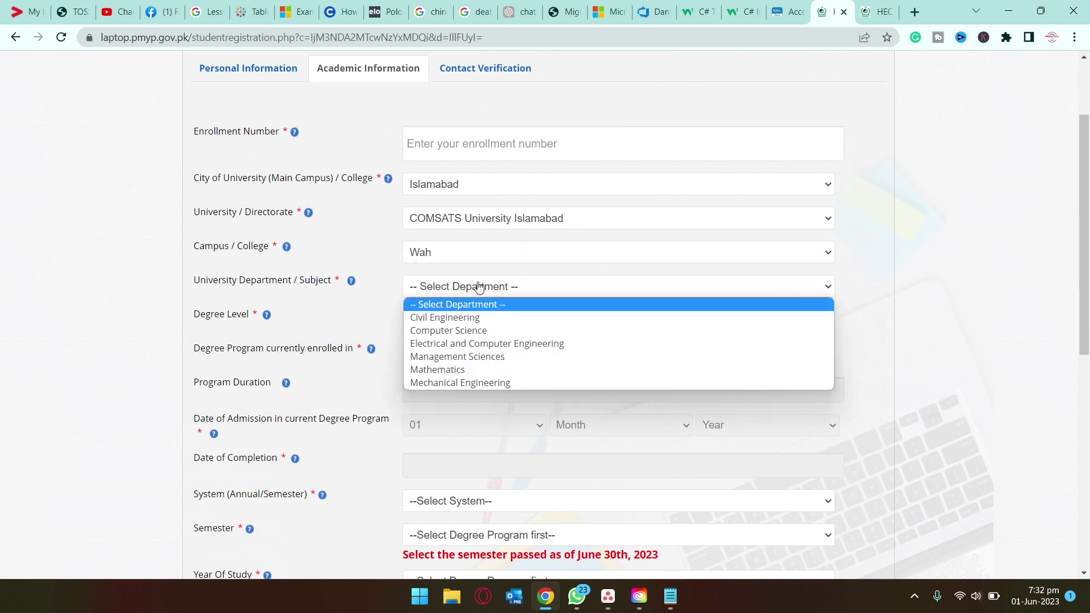
left_click(479, 288)
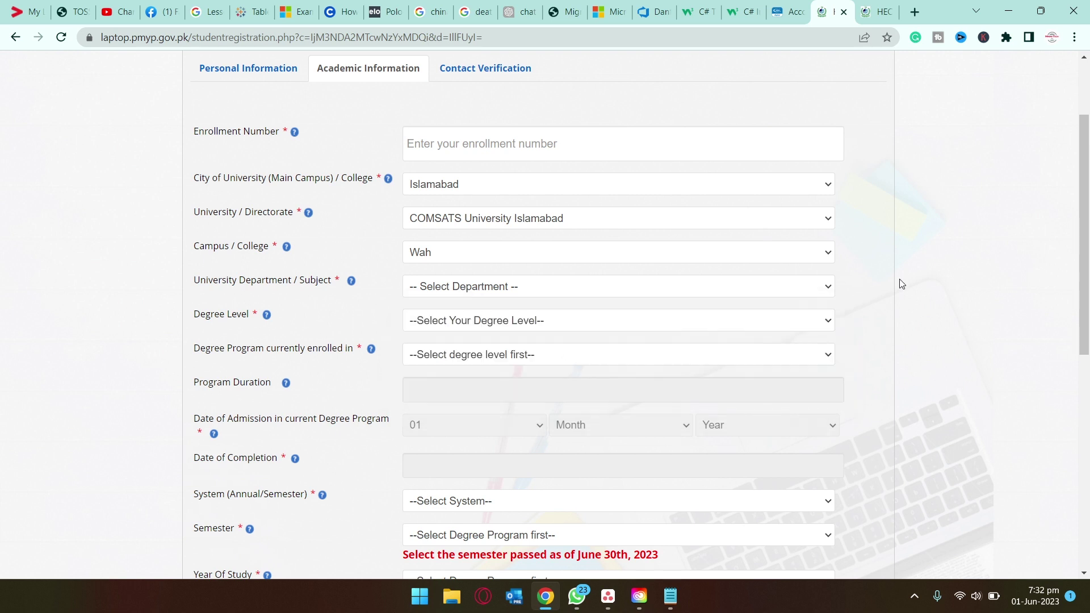
left_click(579, 324)
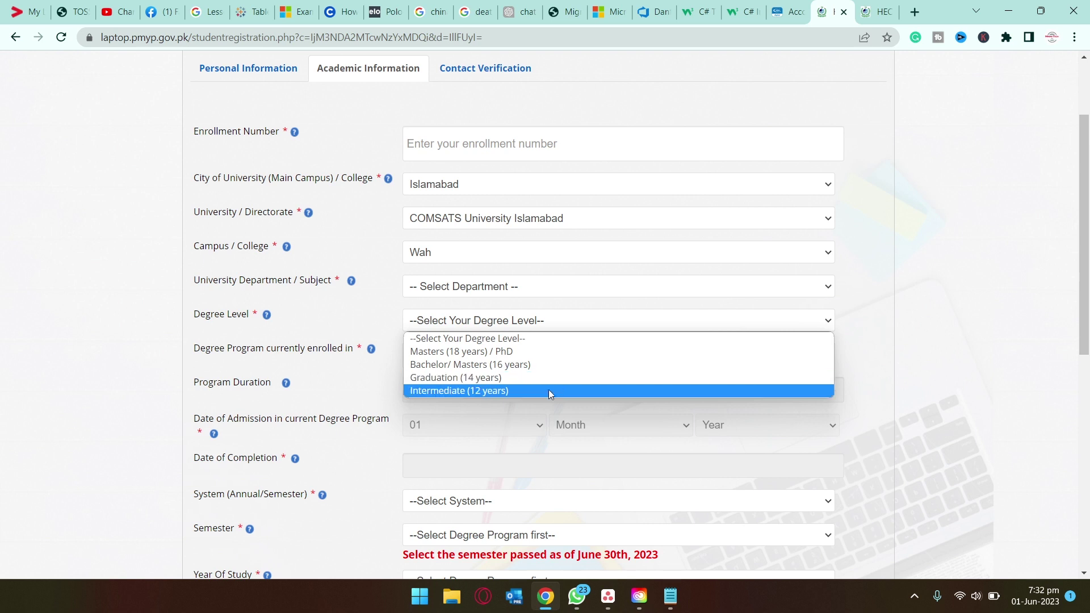
left_click(932, 316)
Set the degree level to Bachelor/ Masters (16 years) and the currently enrolled degree program to BS (Hons).
scroll(935, 320, "down", 1)
scroll(935, 321, "down", 1)
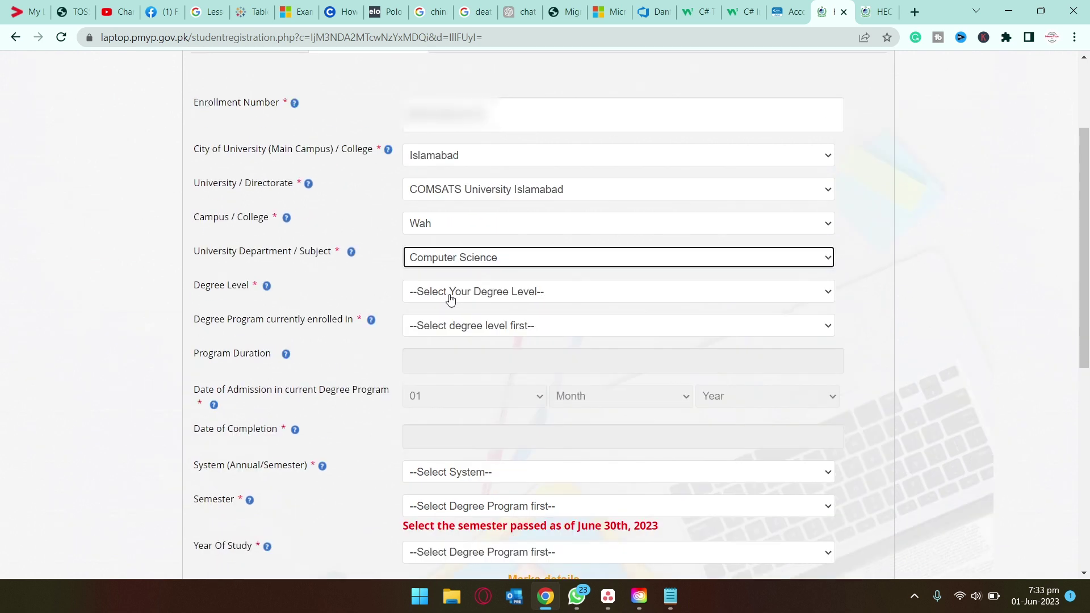
left_click(450, 291)
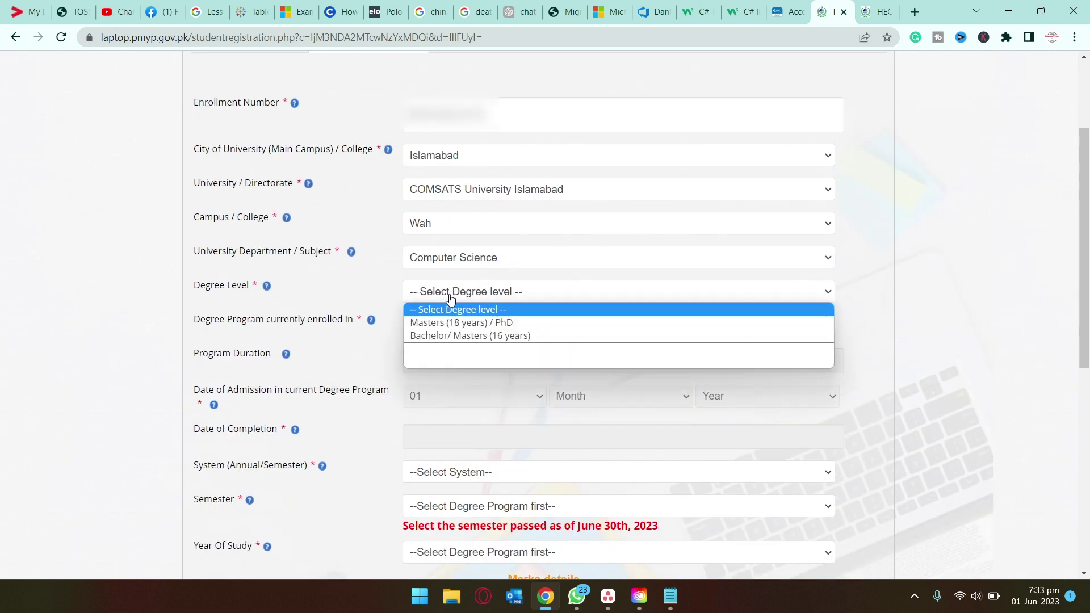
left_click(494, 341)
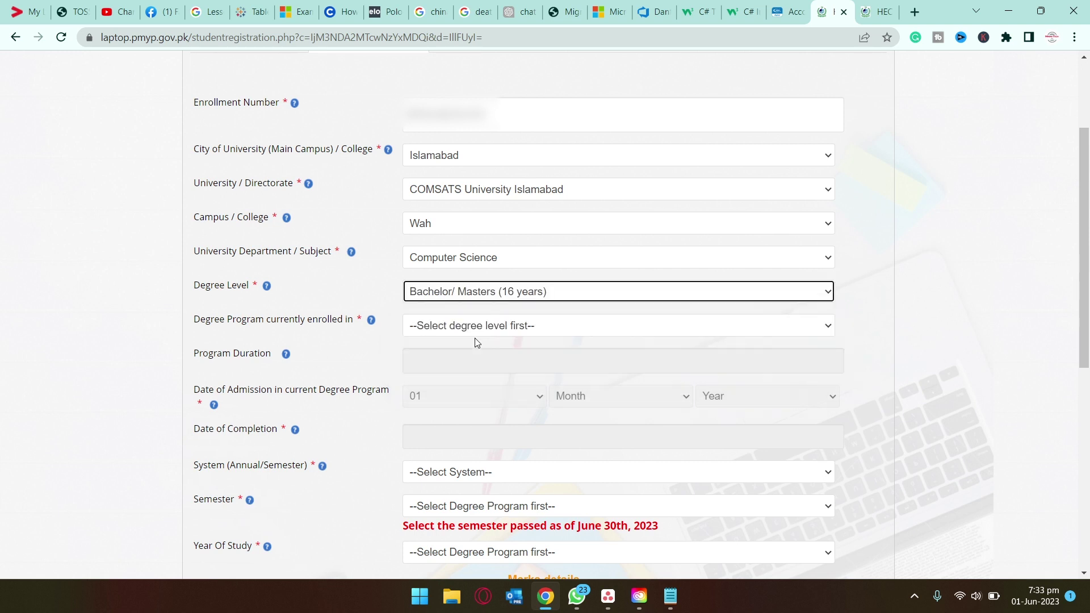
scroll(474, 341, "down", 1)
left_click(455, 266)
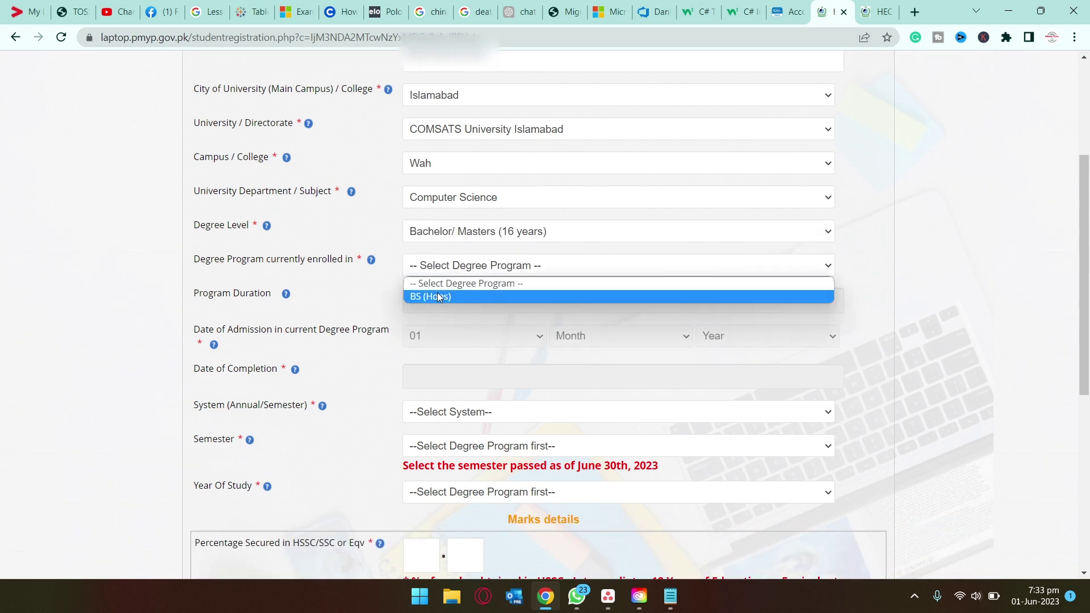
left_click(452, 297)
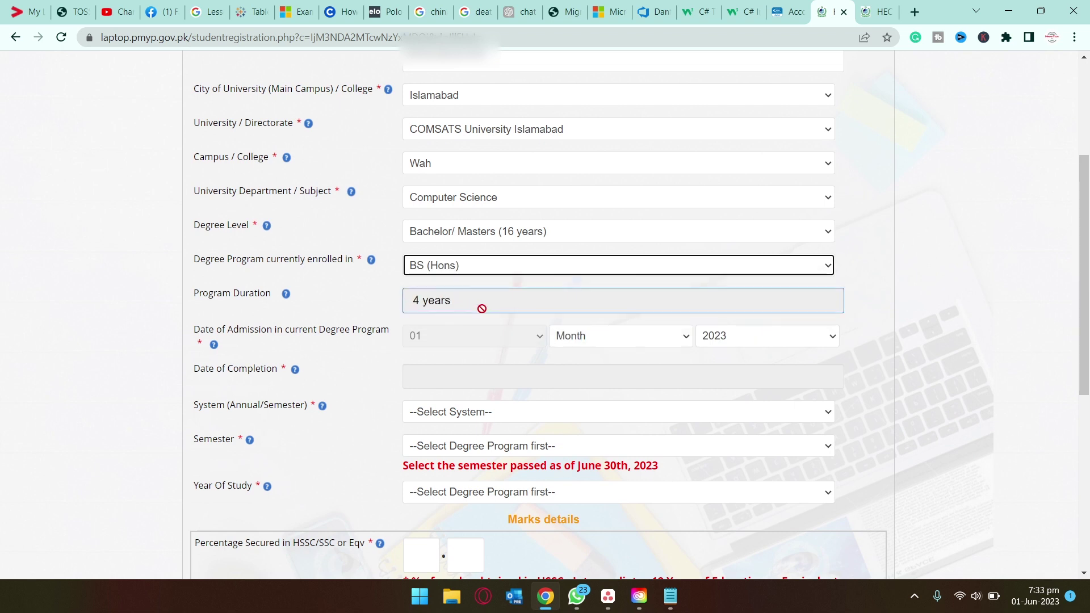
Set the date of admission in the current degree program to January 2022.
scroll(482, 309, "down", 1)
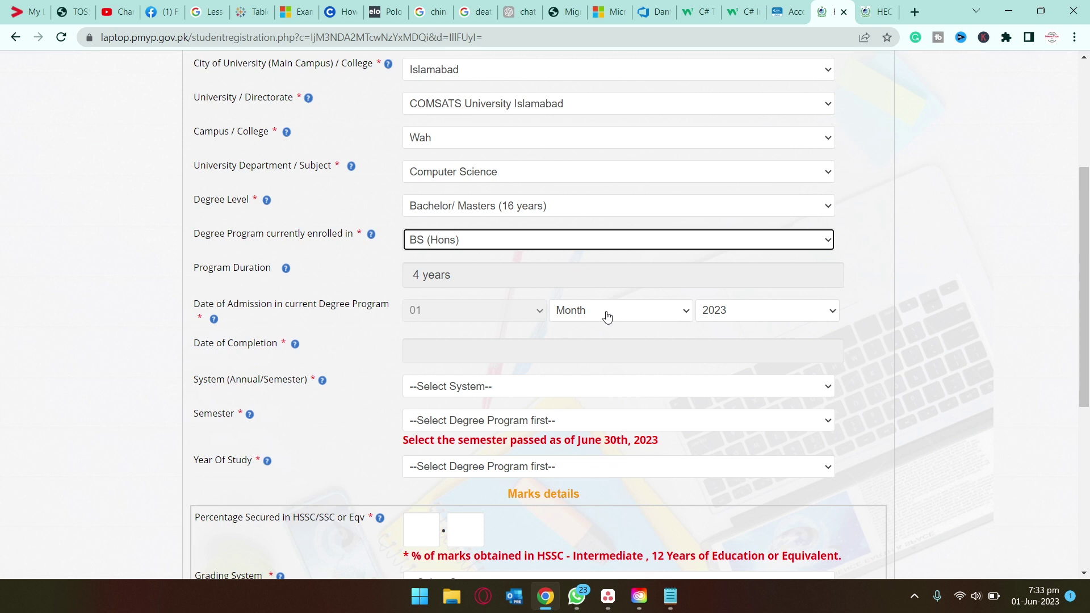
left_click(610, 316)
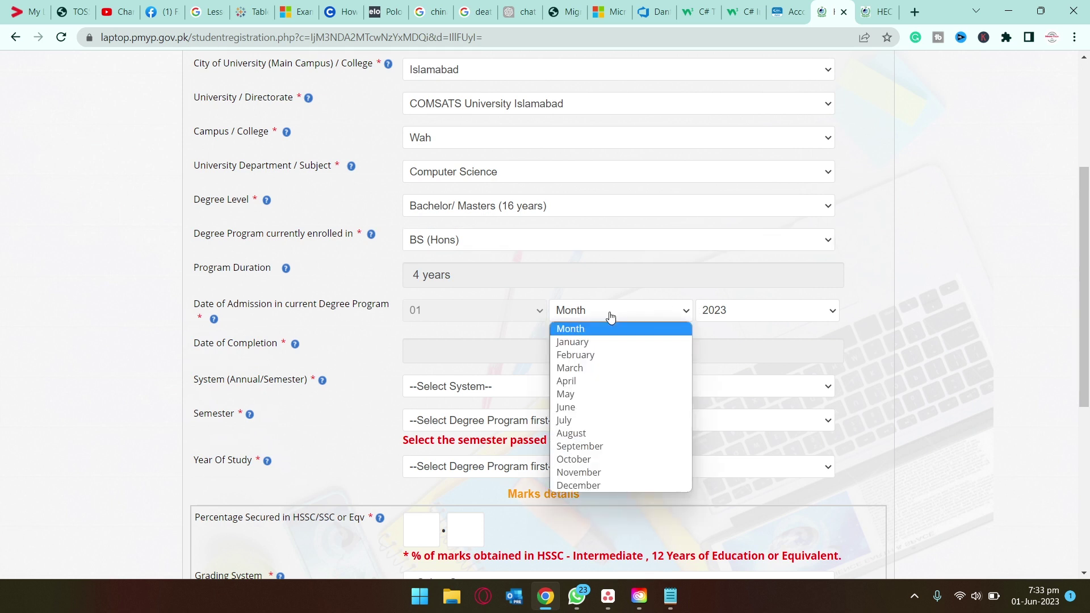
left_click(572, 342)
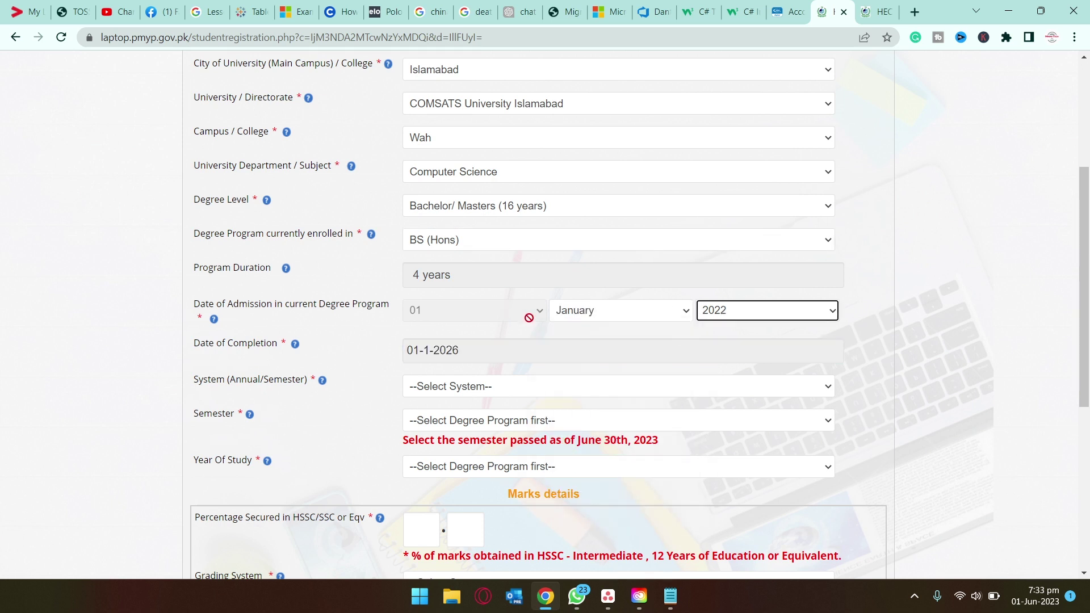
Set the study system to Semester System and the semester passed to Semester 3.
scroll(528, 314, "down", 1)
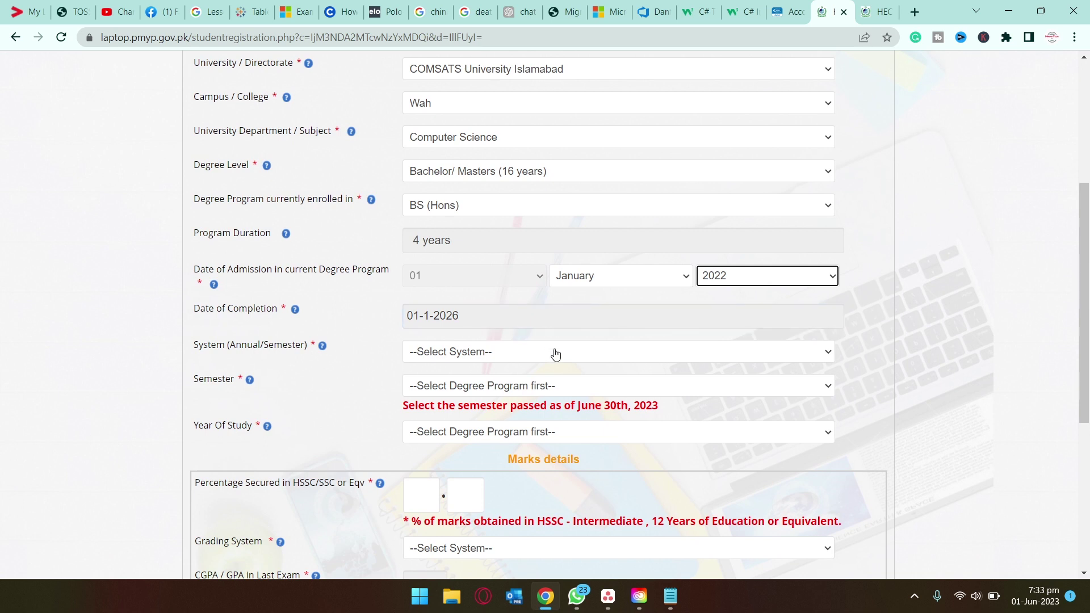
scroll(556, 354, "down", 1)
left_click(488, 340)
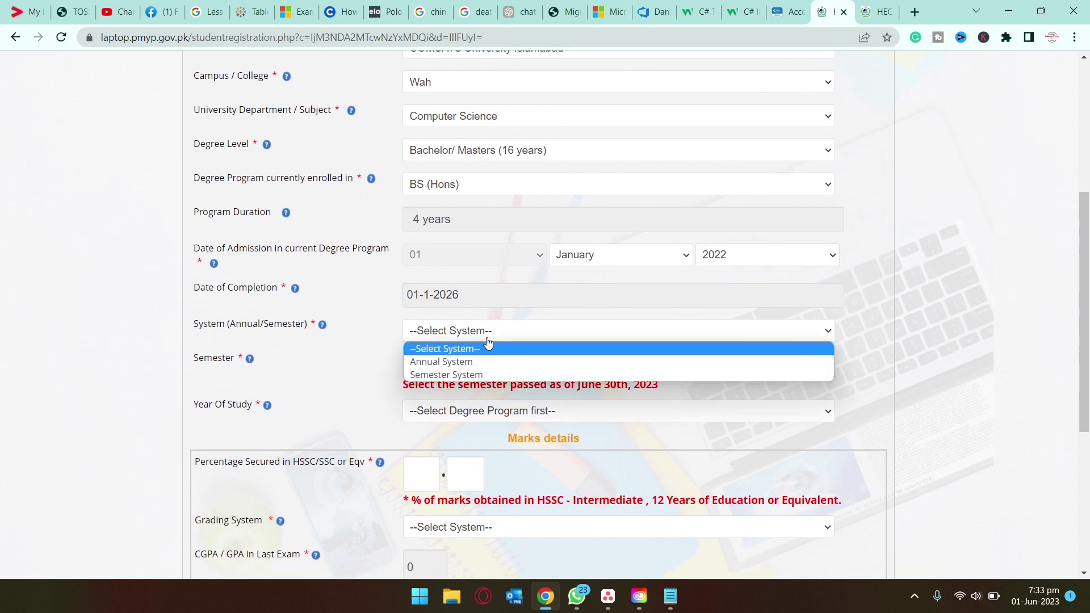
left_click(472, 375)
scroll(357, 356, "down", 1)
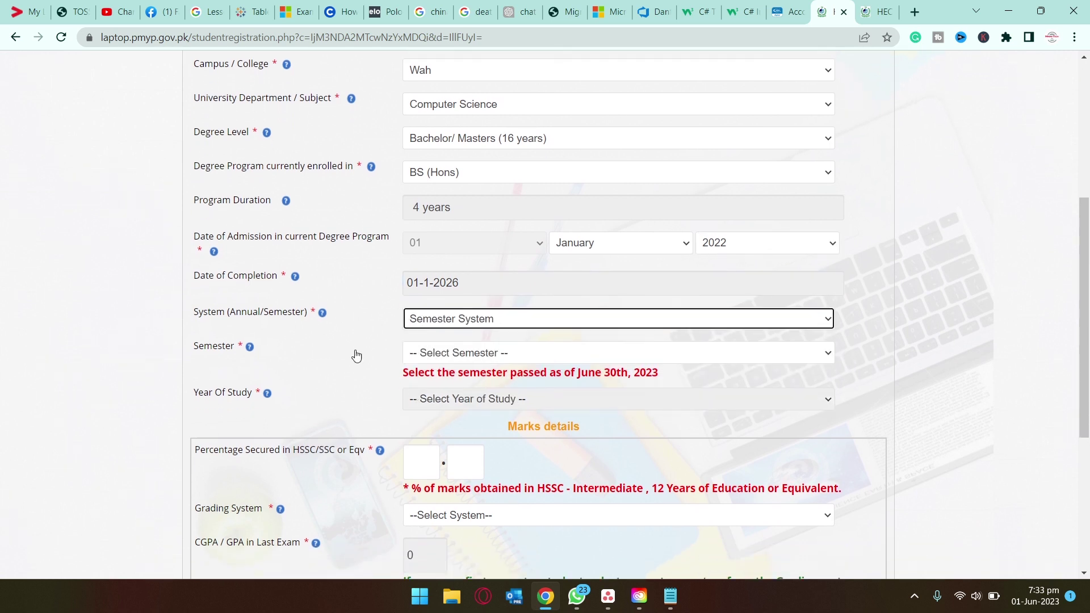
scroll(357, 356, "down", 1)
left_click(425, 336)
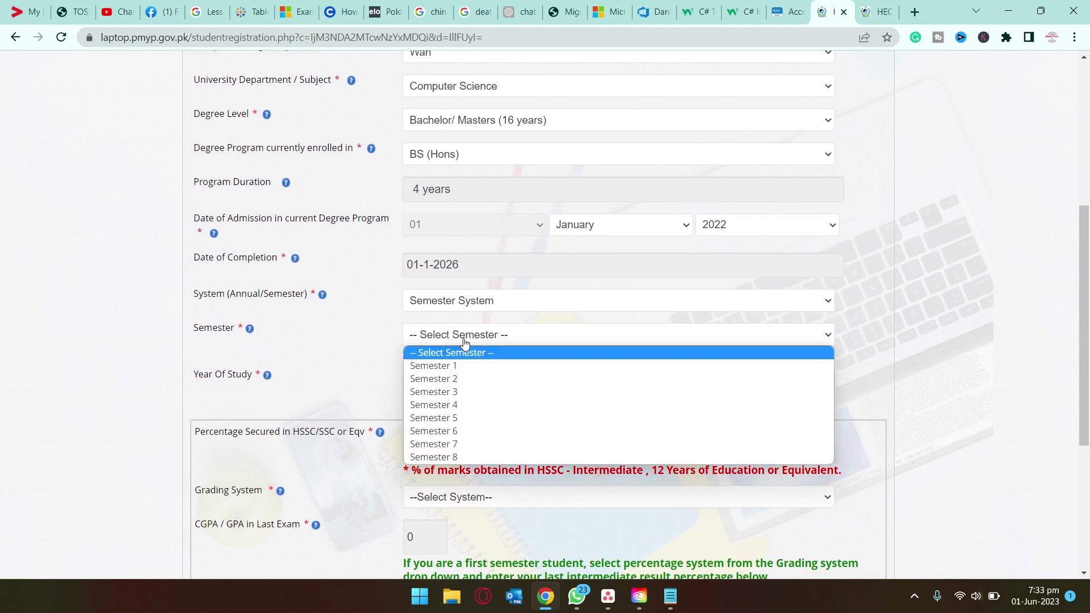
left_click(457, 391)
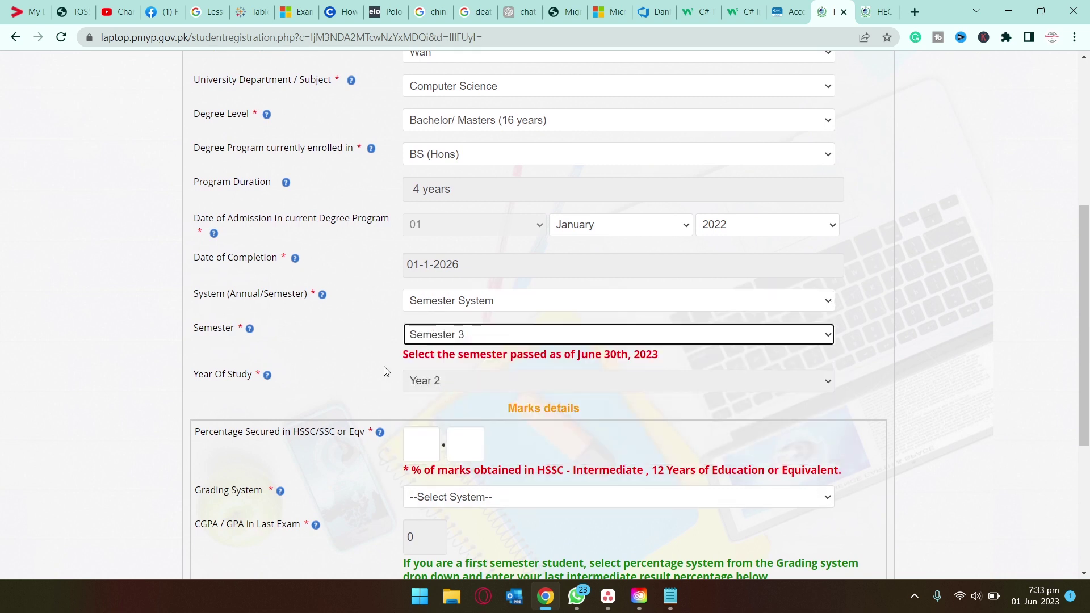
Enter 91.1 as the percentage secured in HSSC/SSC or equivalent in the marks details.
scroll(384, 366, "down", 3)
scroll(376, 335, "down", 1)
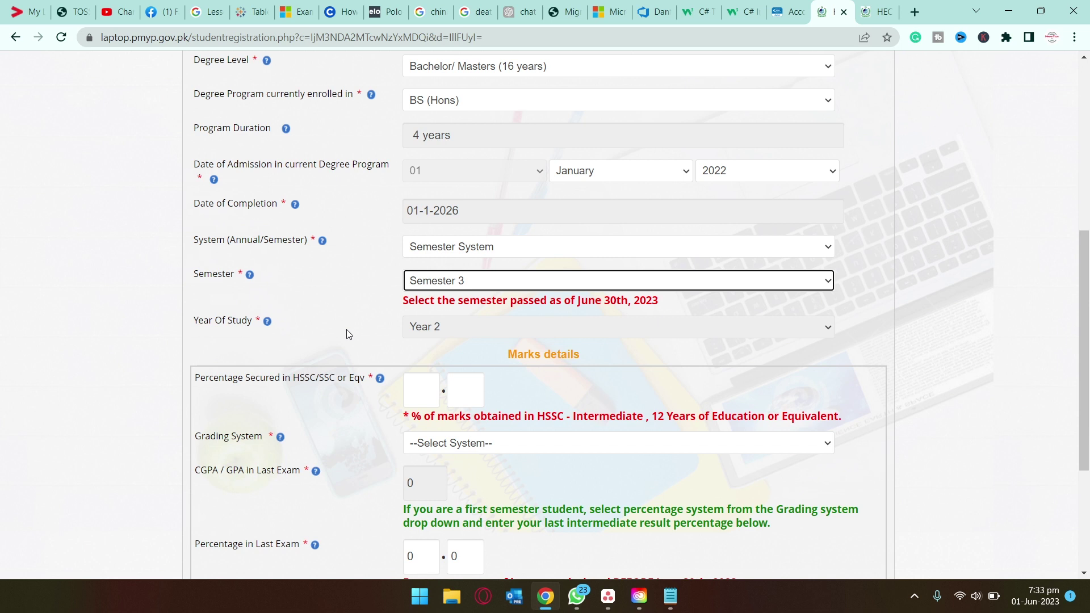
scroll(348, 334, "down", 2)
left_click(418, 307)
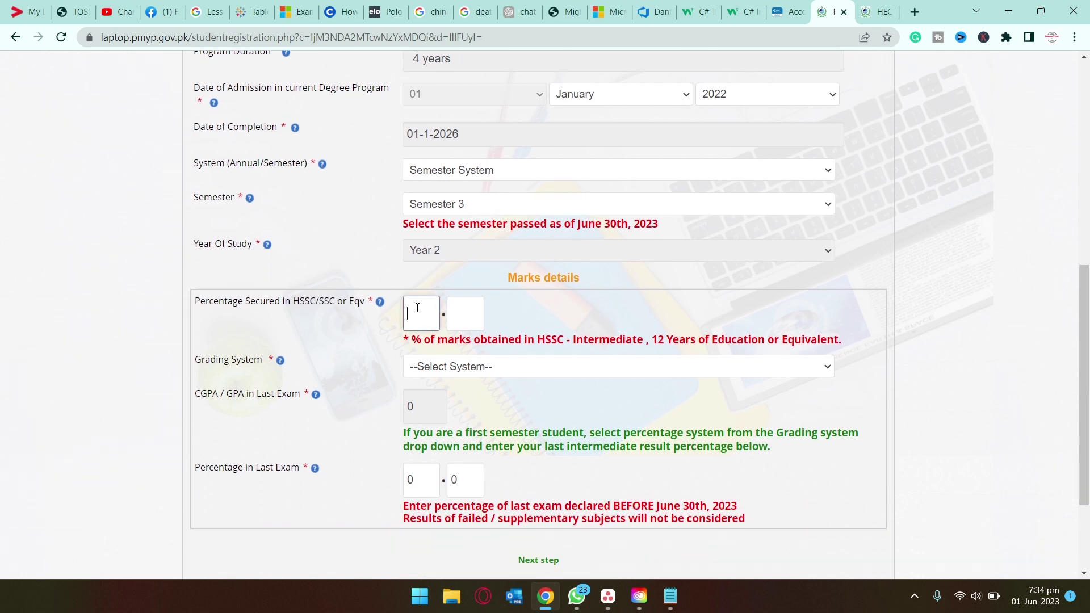
key("a")
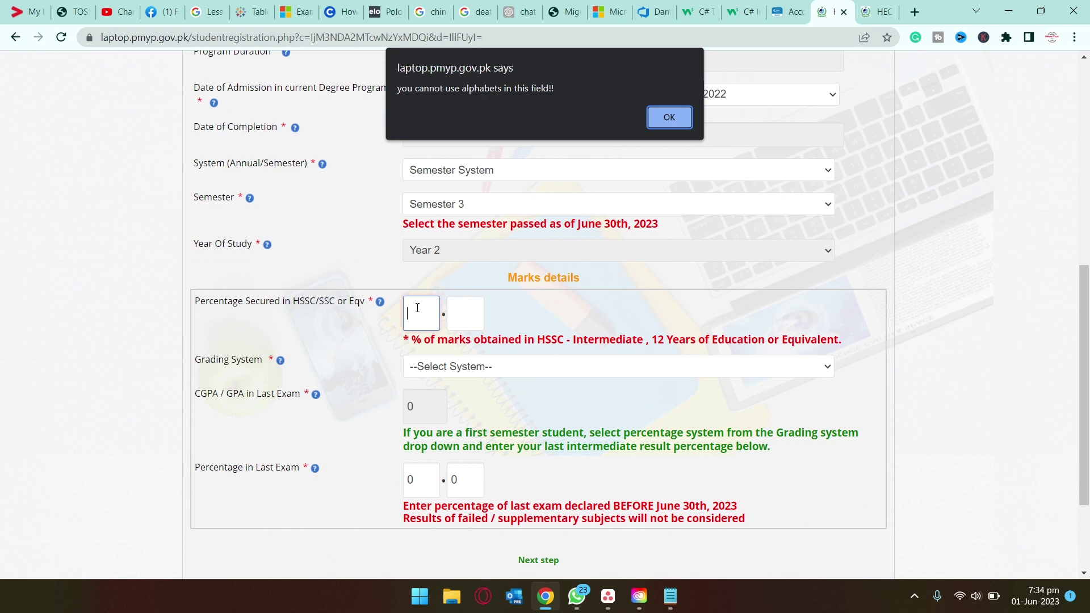
key("Return")
type("91")
left_click(460, 308)
type("1")
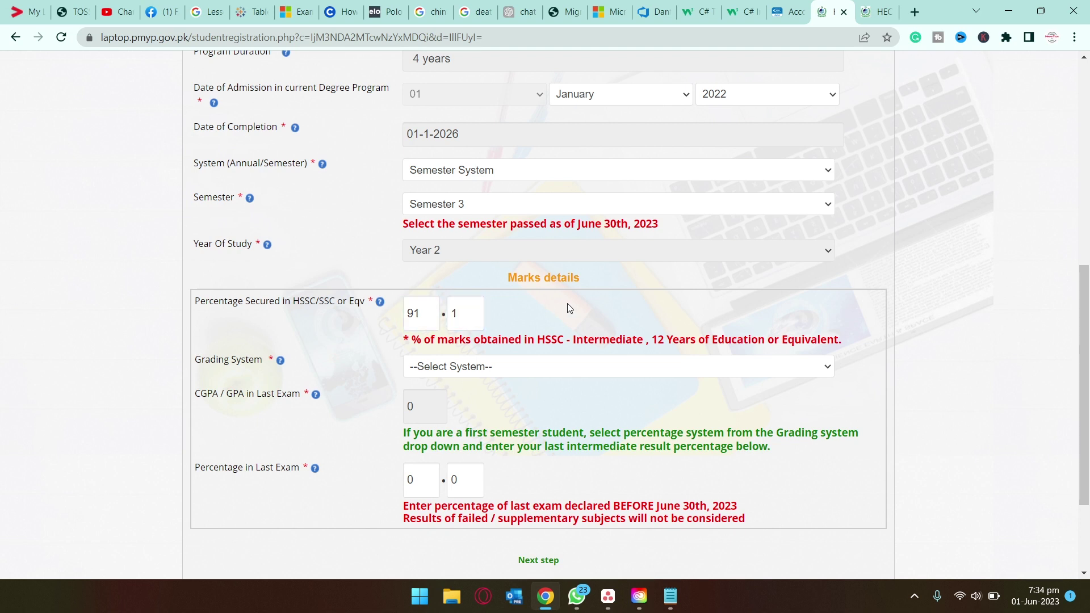
Set the grading system to CGPA System with a last-exam CGPA of 3.90 and percentage of 98, and proceed to contact verification.
left_click(503, 366)
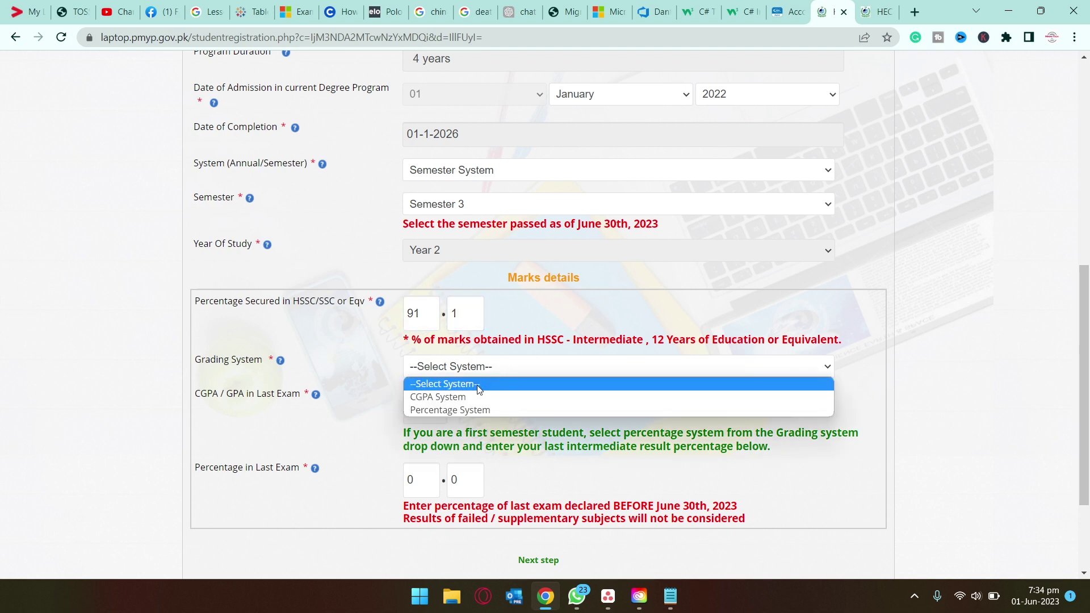
left_click(469, 397)
left_click(421, 408)
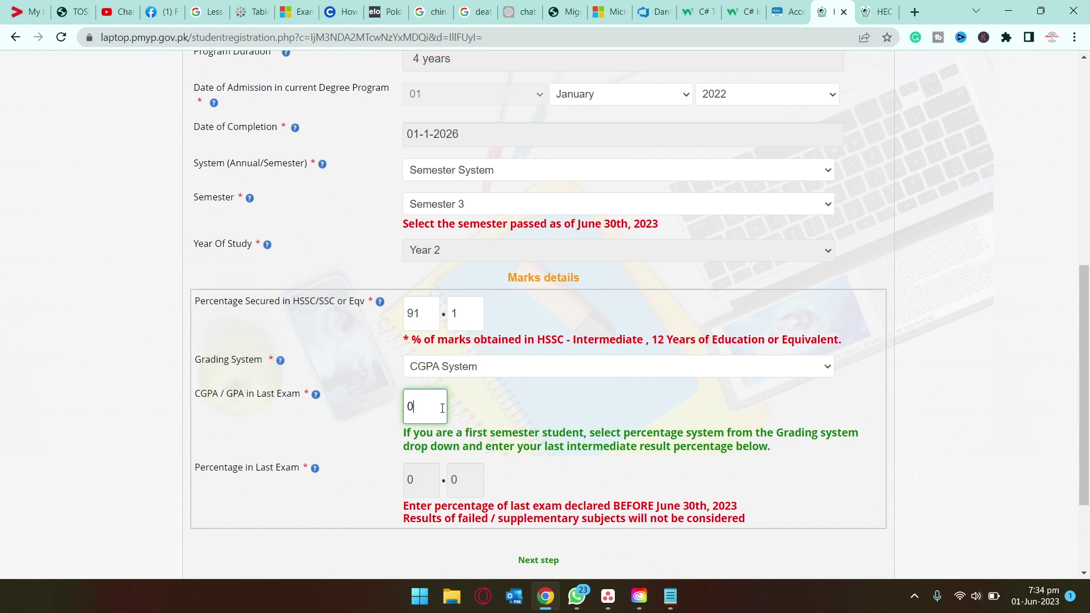
key("BackSpace")
type("3.90")
left_click(417, 477)
type("98")
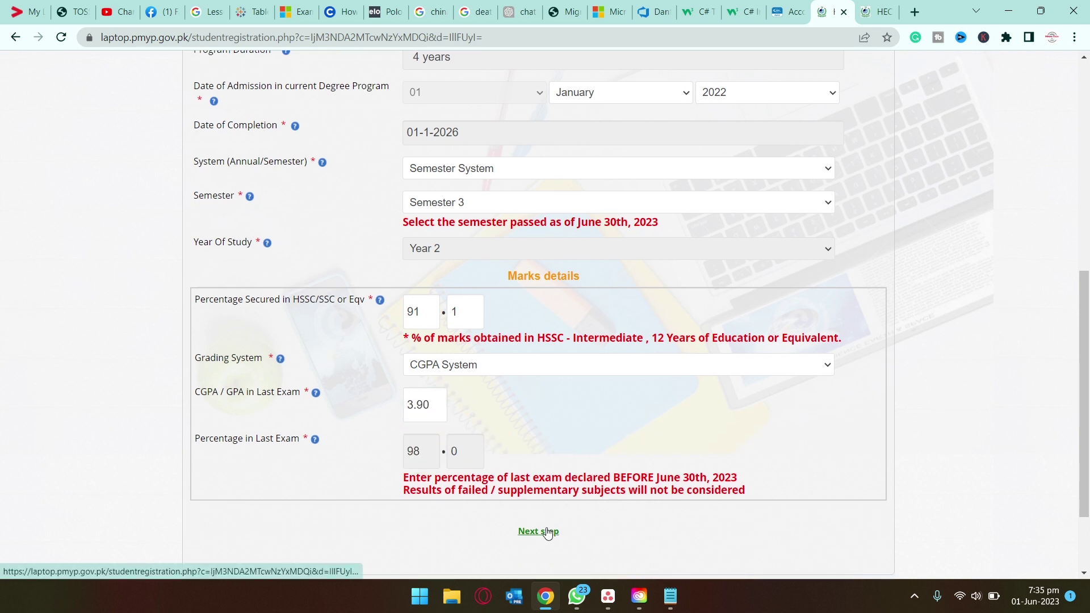
left_click(542, 532)
scroll(547, 528, "up", 4)
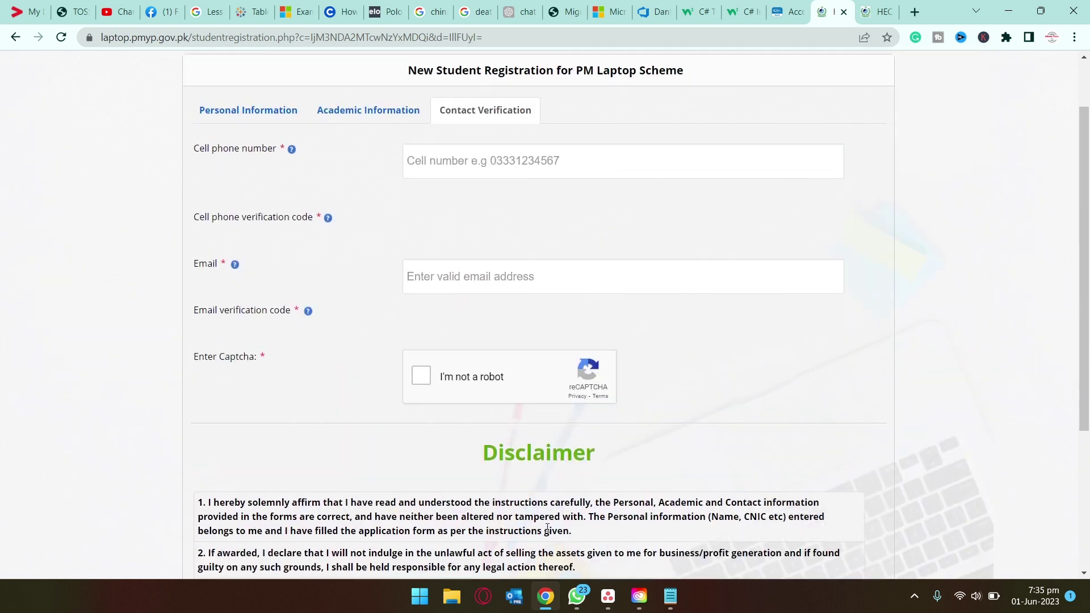
Enter the applicant's cell phone number and have a verification code sent to it.
left_click(494, 269)
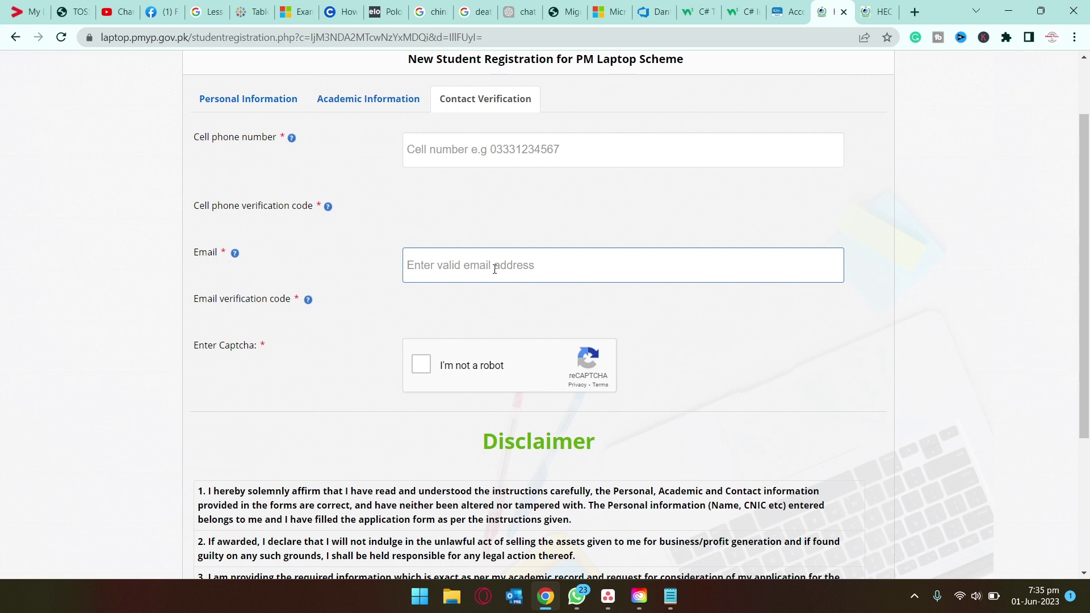
type("5")
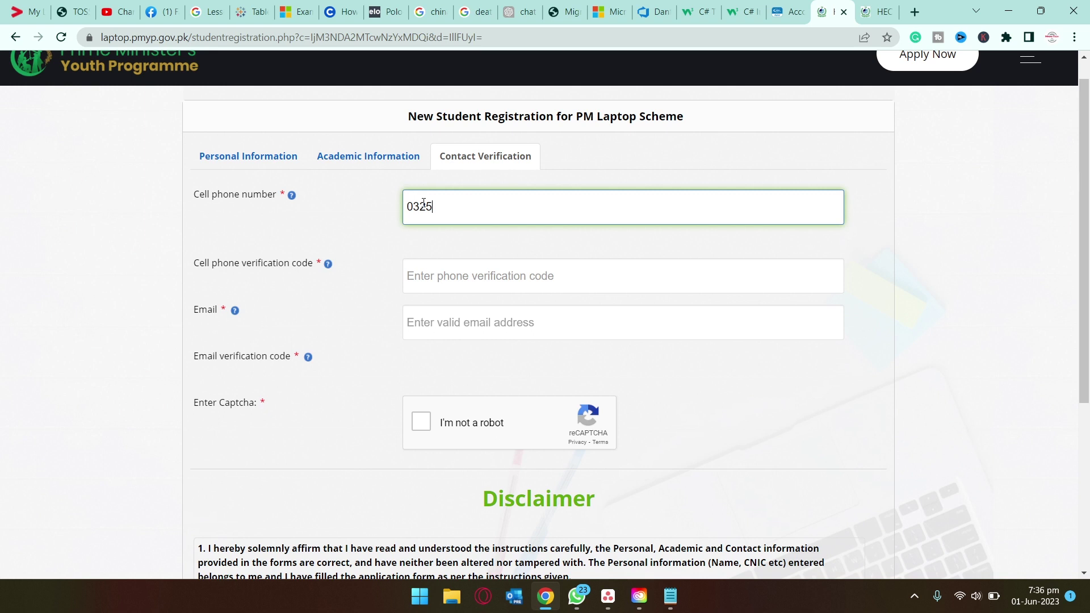
key("Tab")
left_click(434, 244)
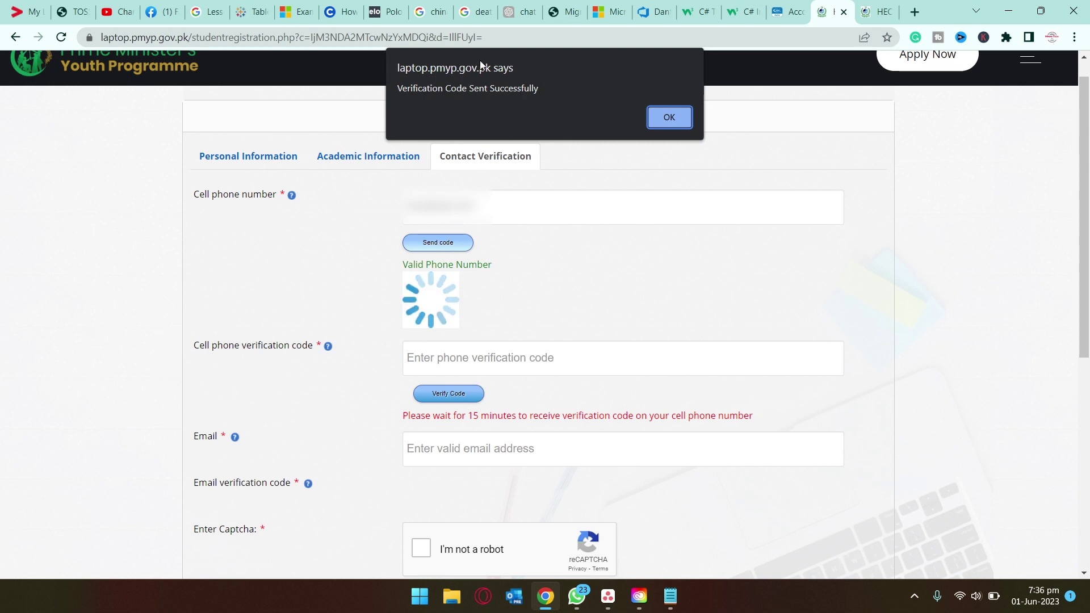
left_click(678, 117)
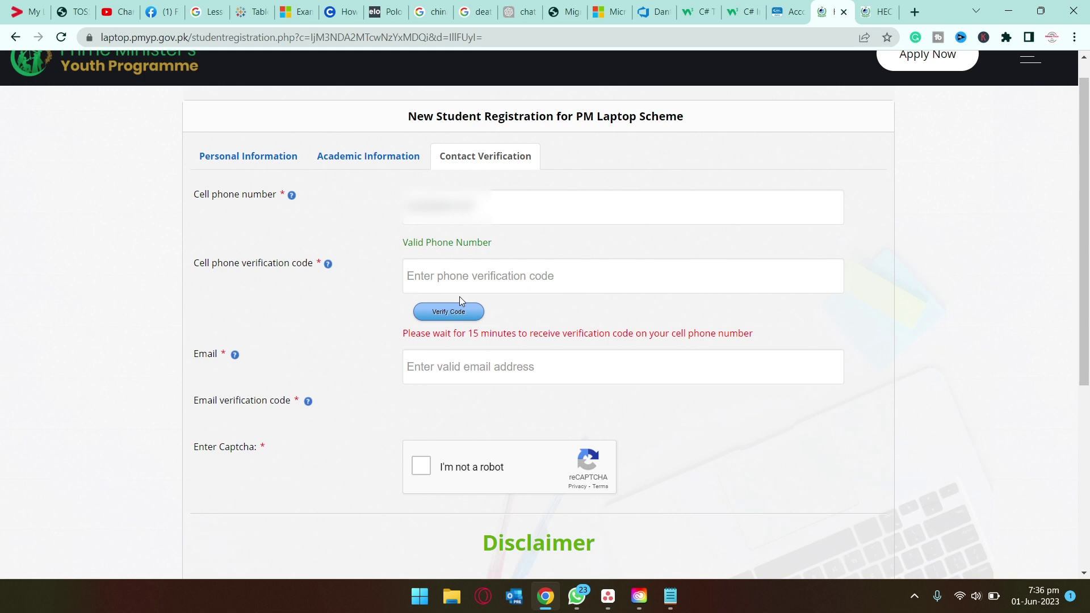
Fill in the applicant's email address and request the verification email for it.
left_click(431, 366)
key("ctrl+v")
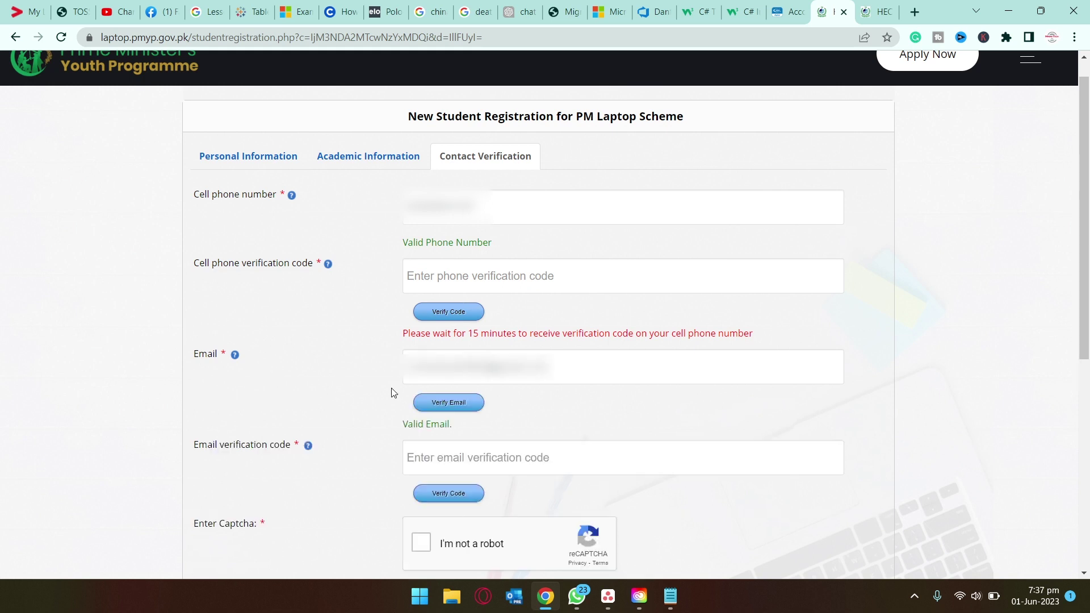
left_click(455, 407)
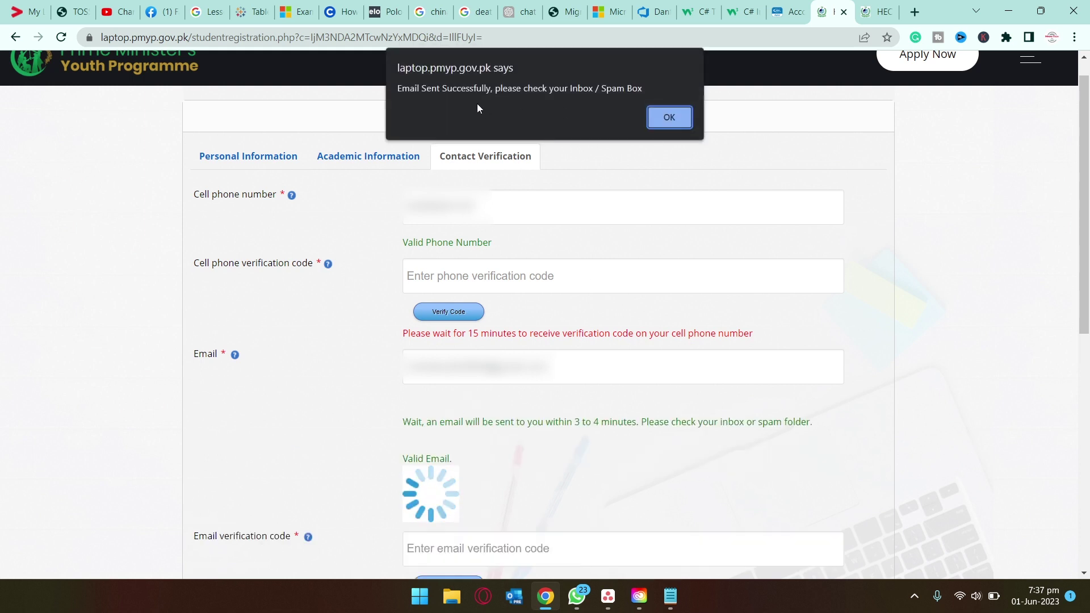
left_click(681, 122)
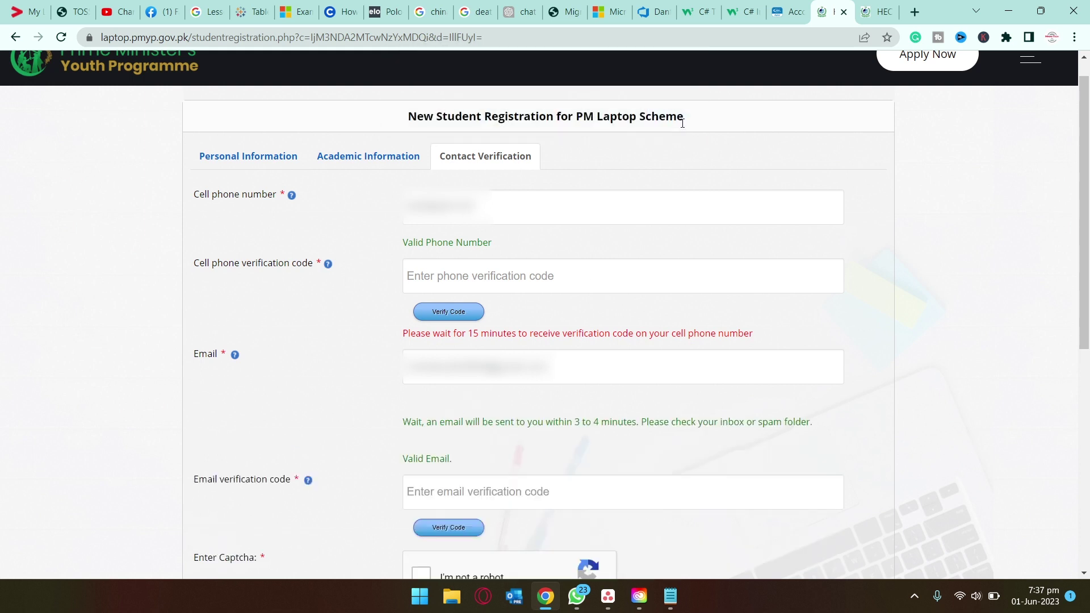
Paste the email verification code into its field and verify it.
left_click(485, 480)
key("ctrl+v")
scroll(444, 440, "down", 1)
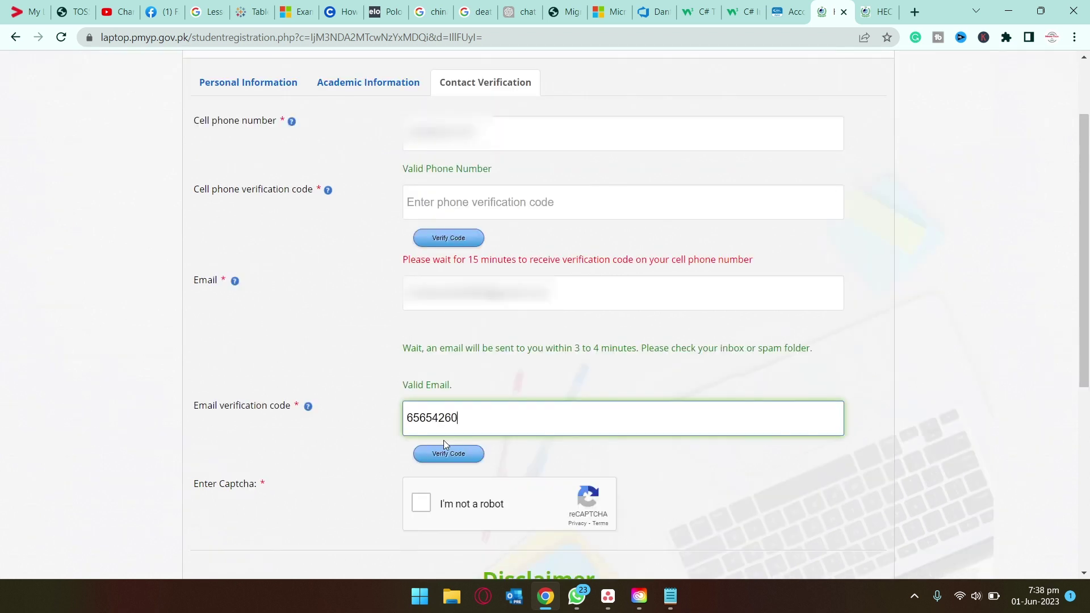
left_click(452, 453)
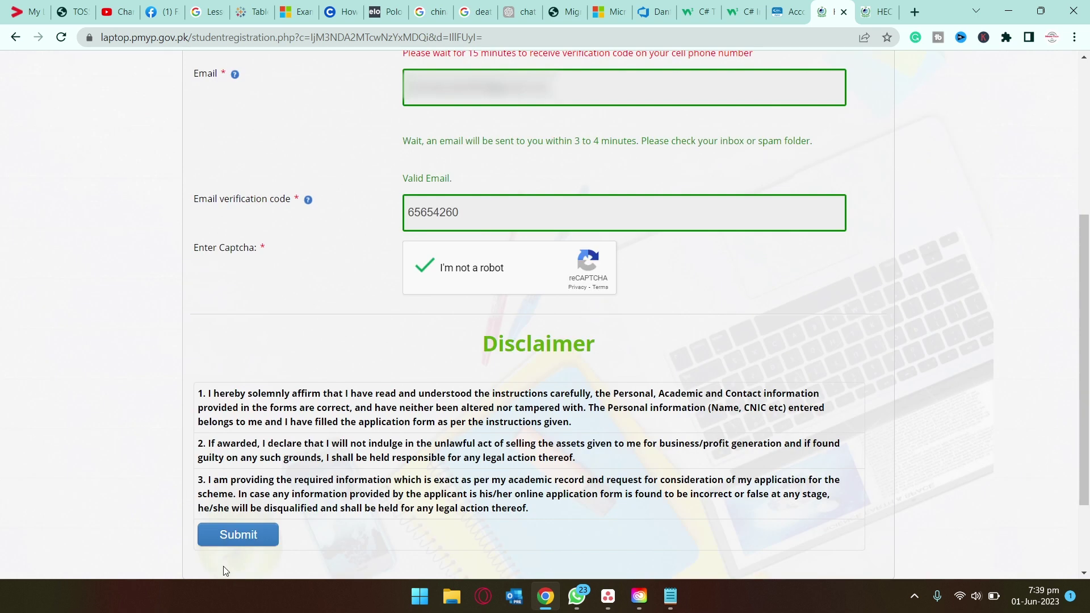
Submit the completed registration form and read the notice on the resulting page.
left_click(249, 533)
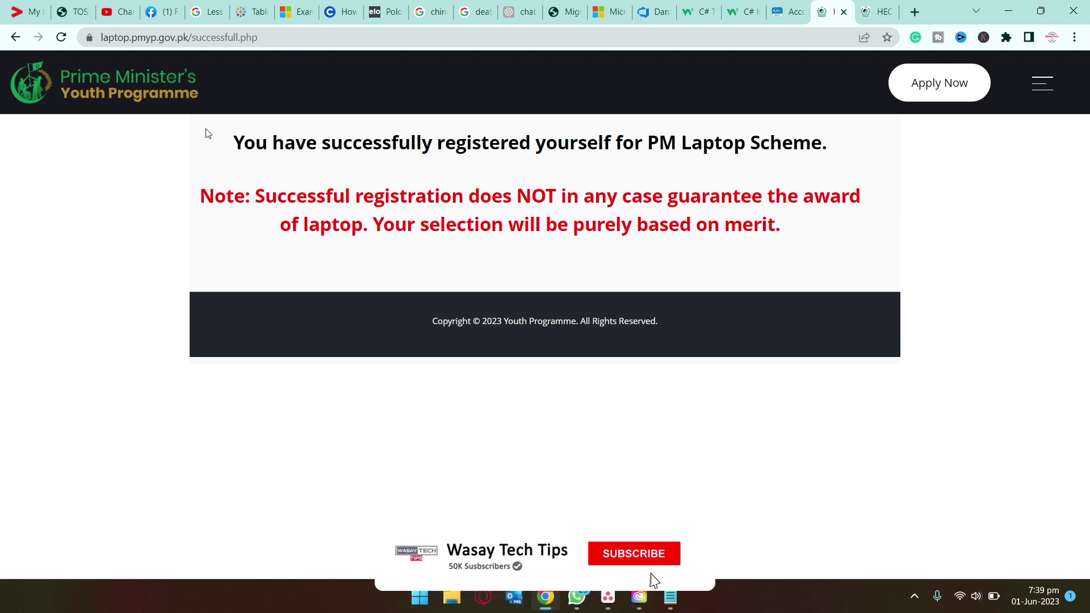
left_click_drag(296, 142, 762, 198)
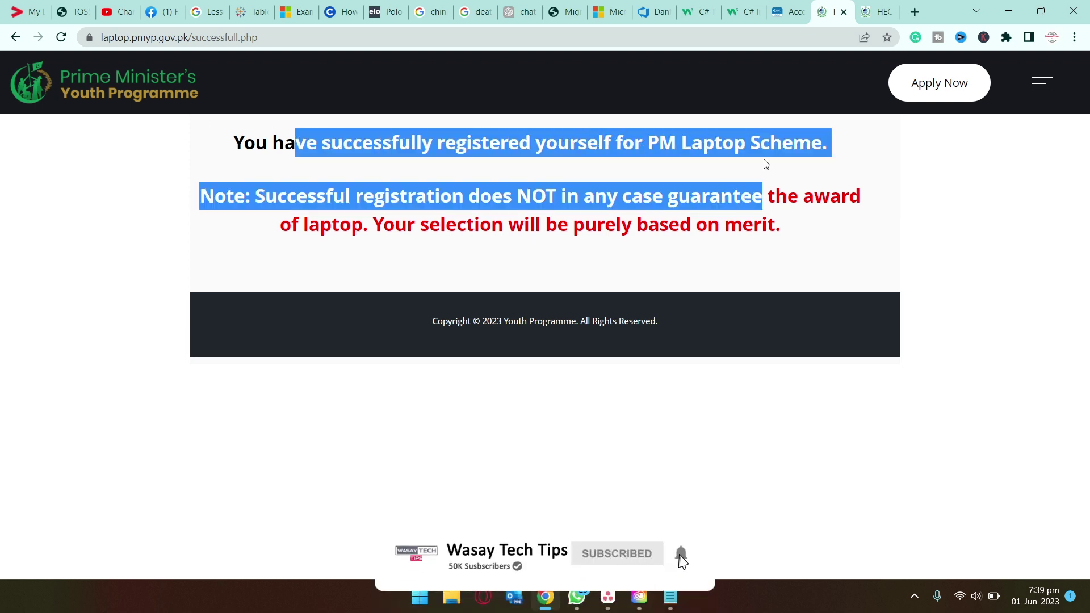
left_click(910, 197)
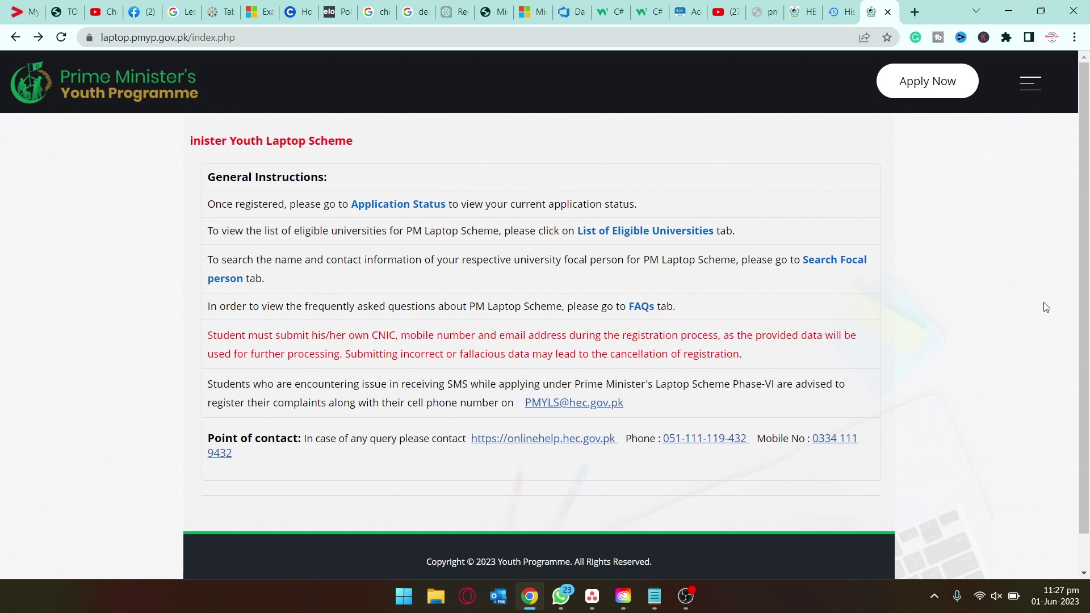
Open the Application Status page and filter by phase 2022-2023 and university city Islamabad.
left_click(403, 207)
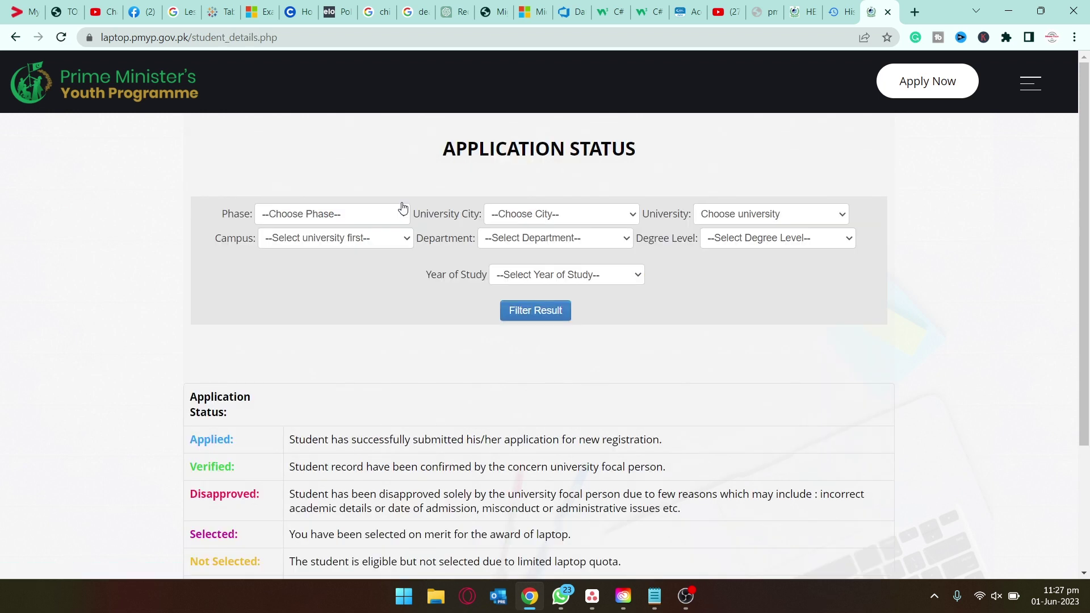
left_click(403, 207)
left_click(335, 239)
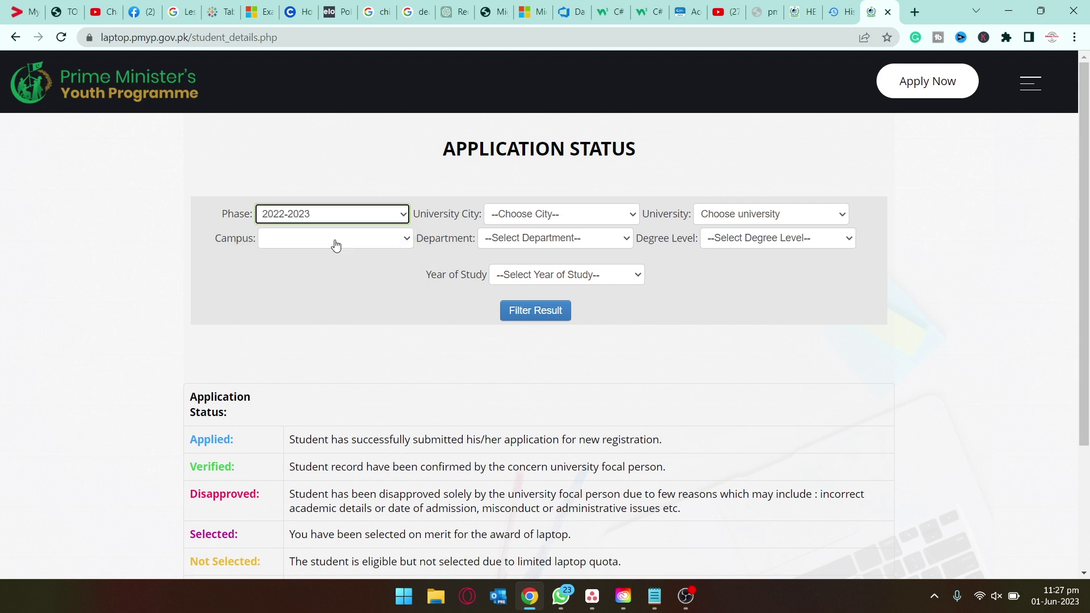
left_click(555, 211)
key("i")
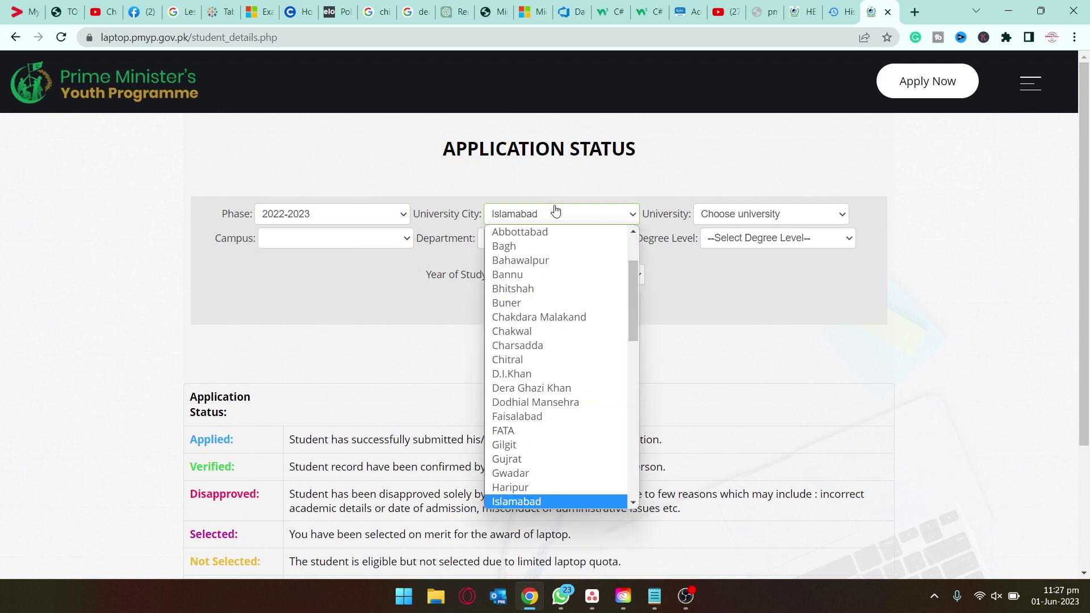
key("Return")
Choose COMSATS University Islamabad as the university filter and Wah as the campus filter.
left_click(721, 221)
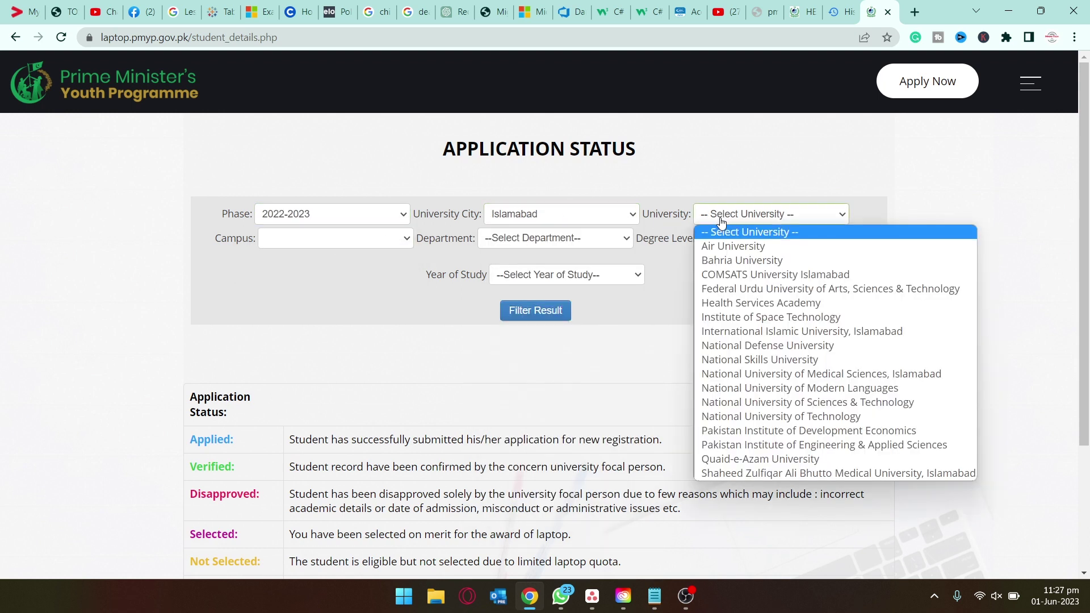
key("c")
key("Return")
left_click(379, 247)
key("w")
key("Return")
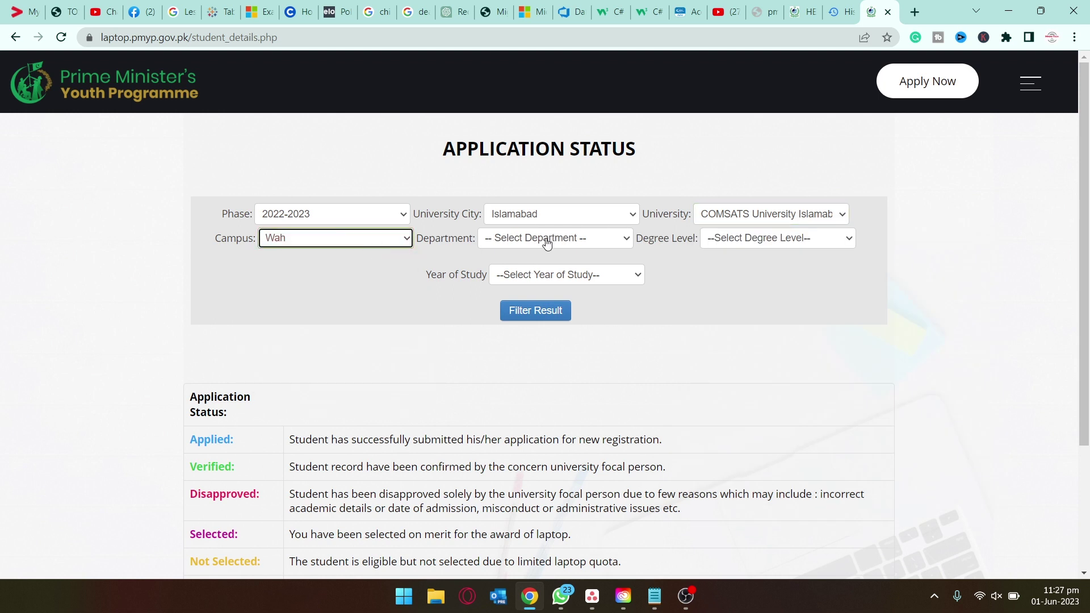
Set the department filter to Computer Science and the degree level filter to 16 years education.
left_click(546, 243)
key("Down")
key("Down")
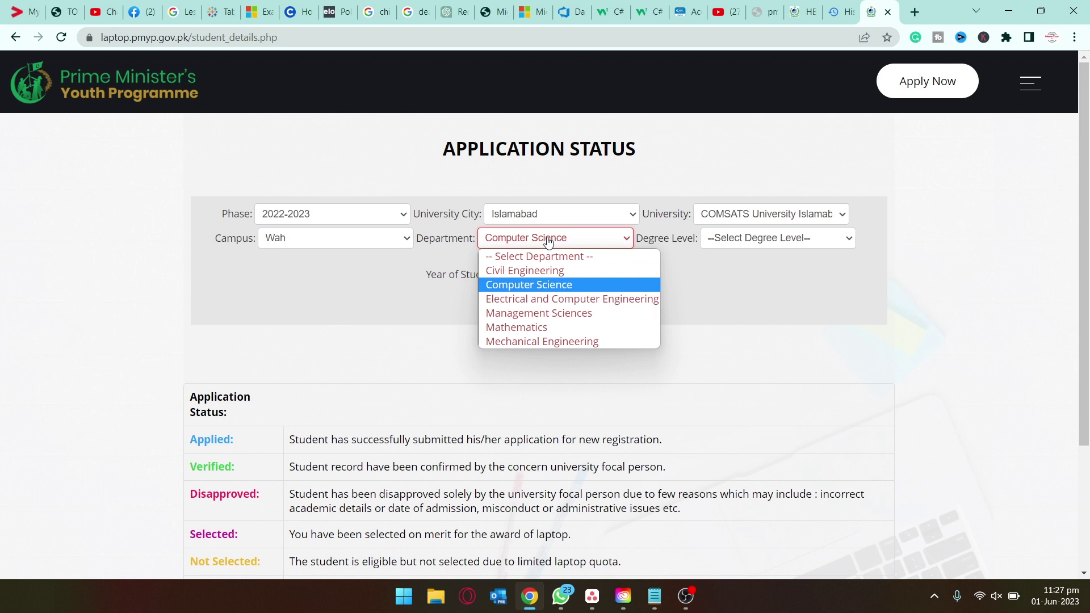
key("Return")
left_click(783, 240)
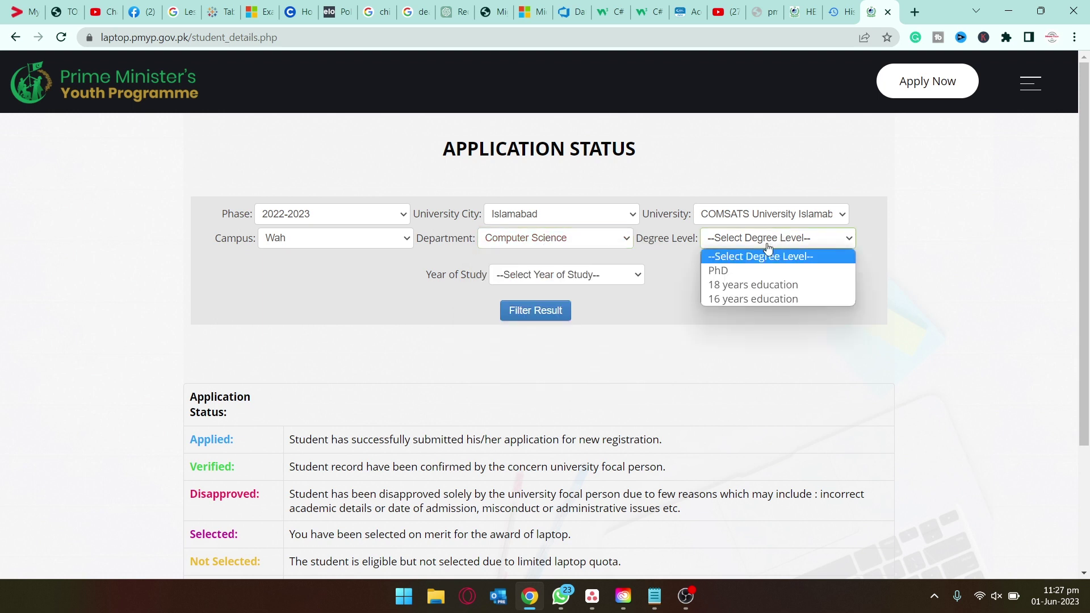
left_click(736, 294)
Set the year of study to 2 and run the application status filter.
left_click(579, 275)
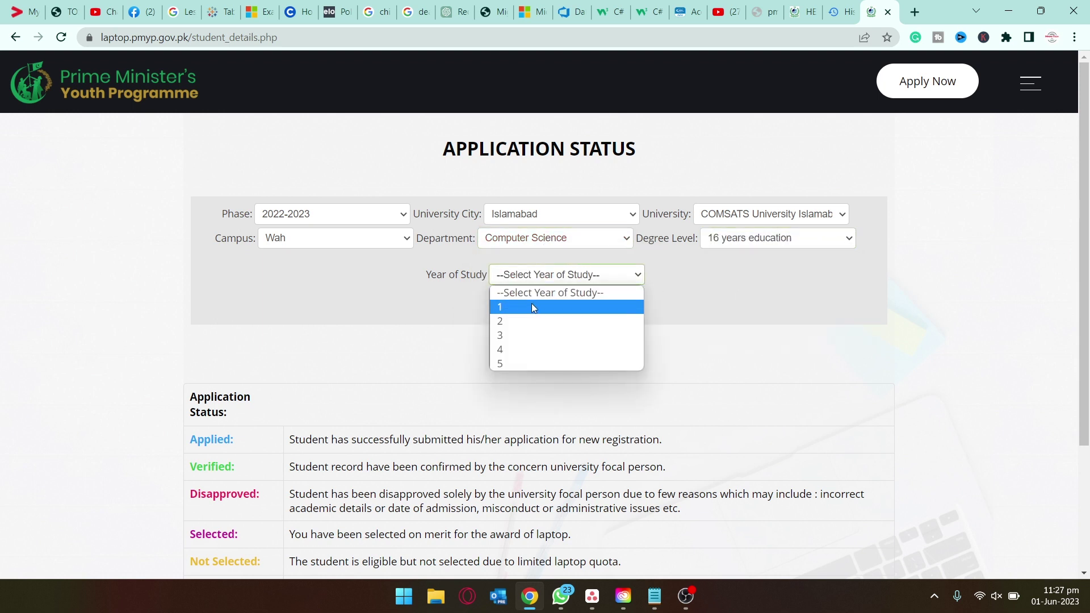
left_click(511, 321)
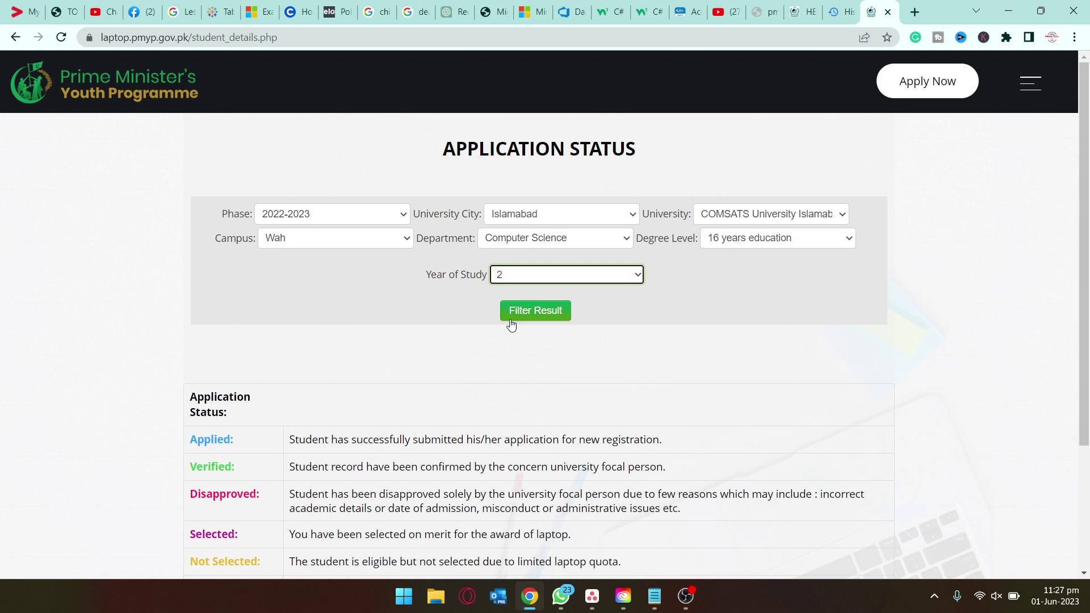
left_click(541, 317)
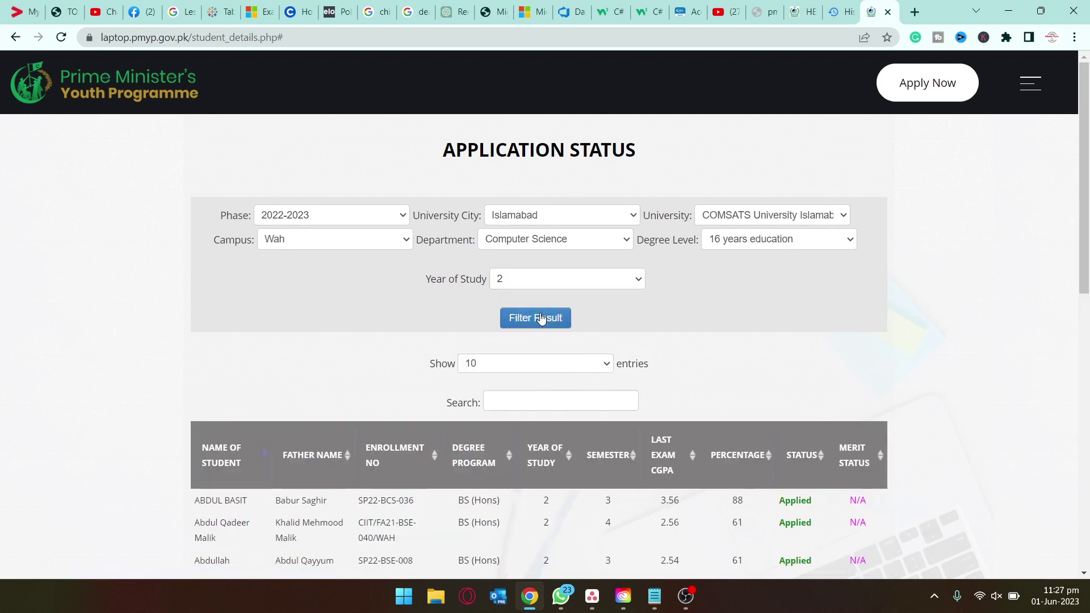
Examine the status column on the first two pages of filtered applicants and the explanations of each application status.
scroll(729, 370, "down", 5)
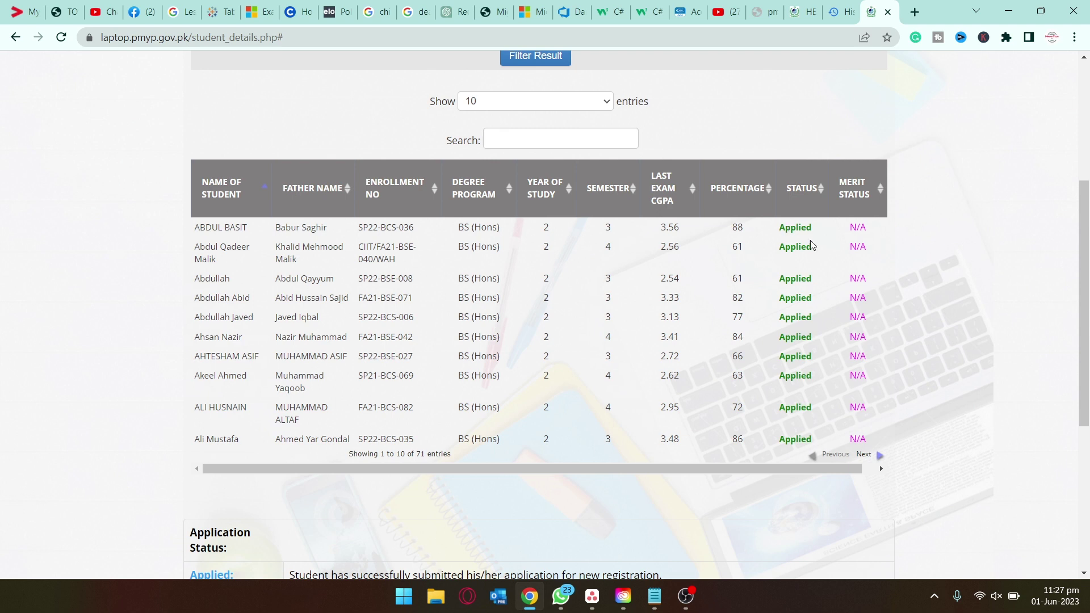
left_click(879, 458)
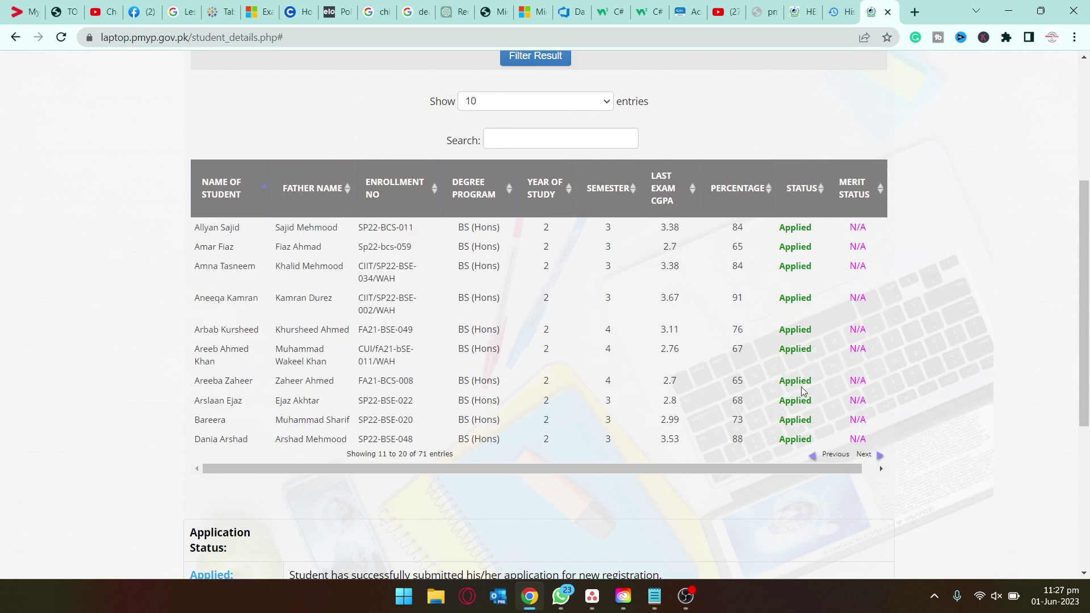
scroll(880, 465, "down", 5)
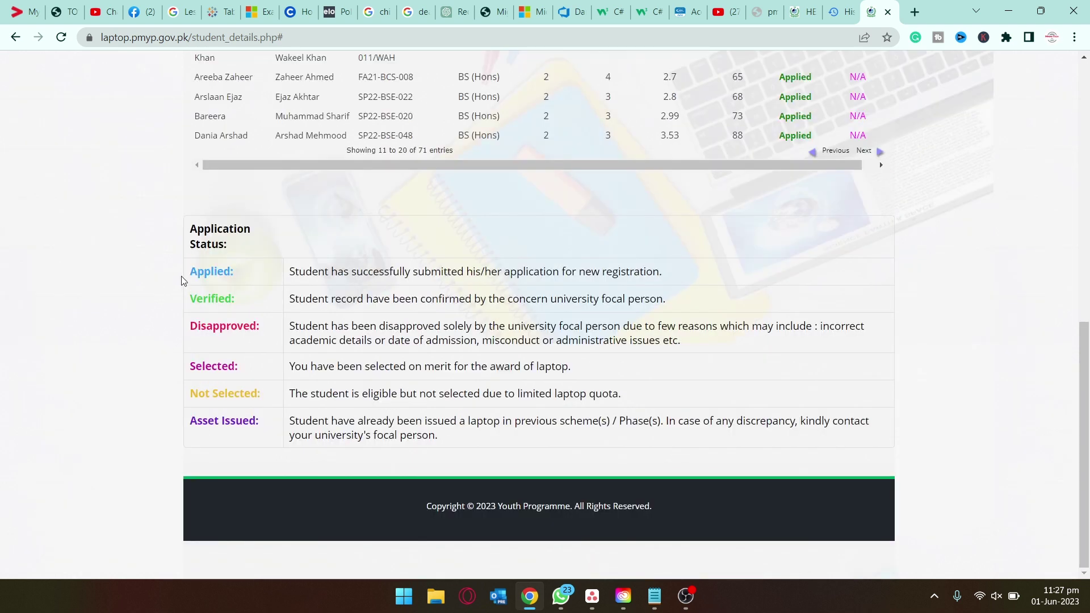
left_click_drag(183, 272, 308, 405)
left_click(308, 406)
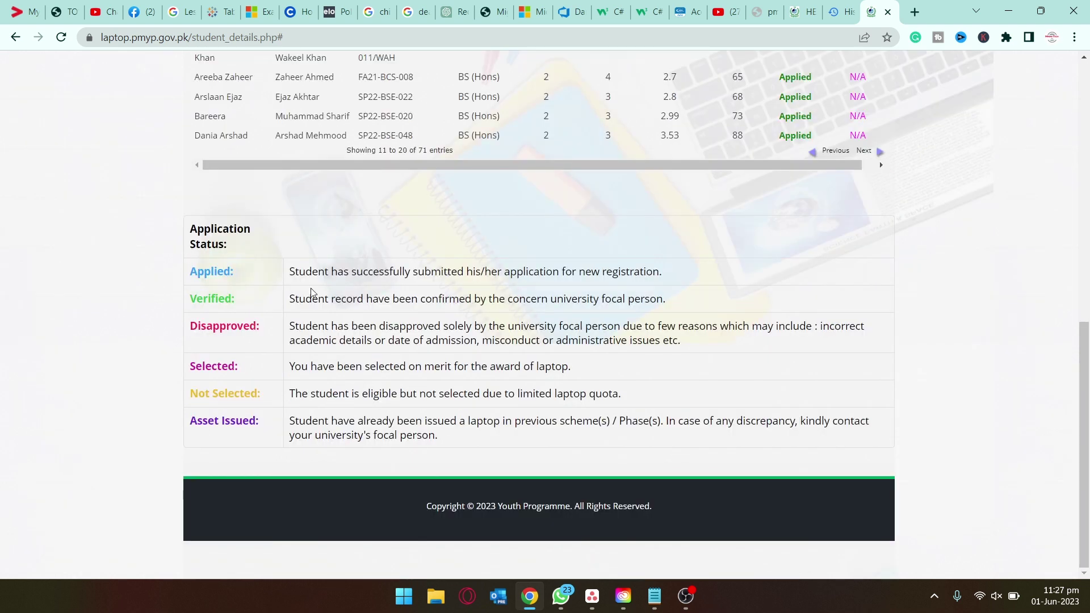